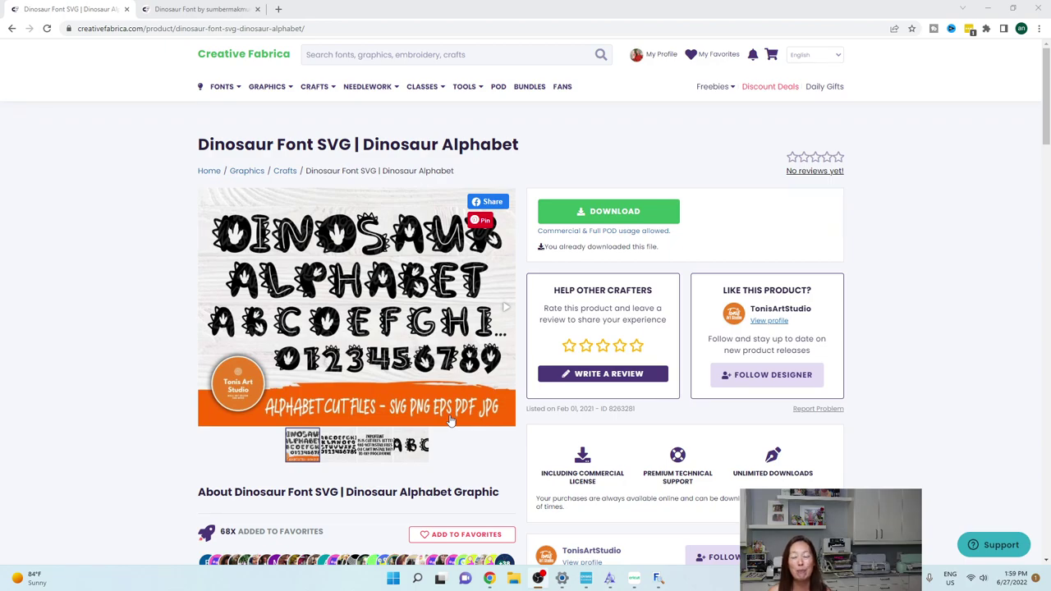
Step: Show the Dinosaur Alphabet listing's IMPORTANT notice image: these are cut-file letters, not installable fonts
scroll(410, 364, down, 1)
scroll(410, 364, down, 4)
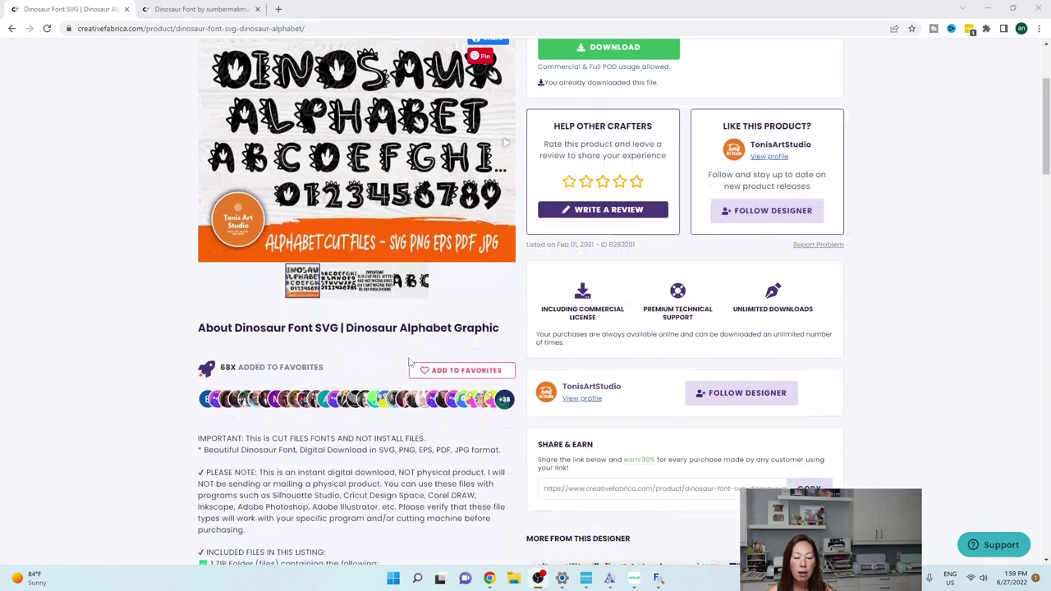
scroll(404, 339, up, 1)
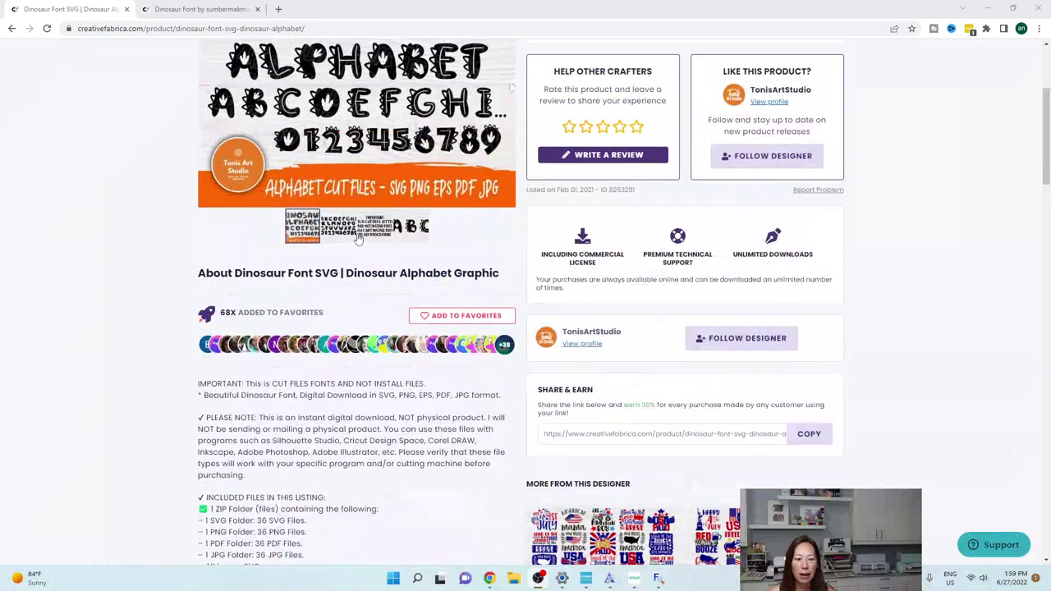
scroll(404, 339, up, 3)
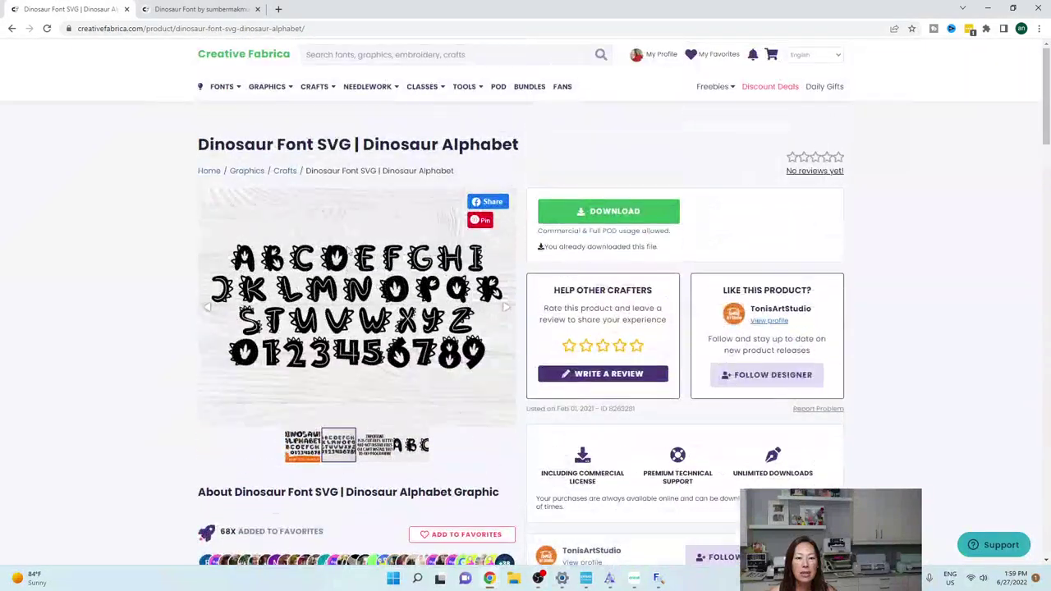
click(374, 436)
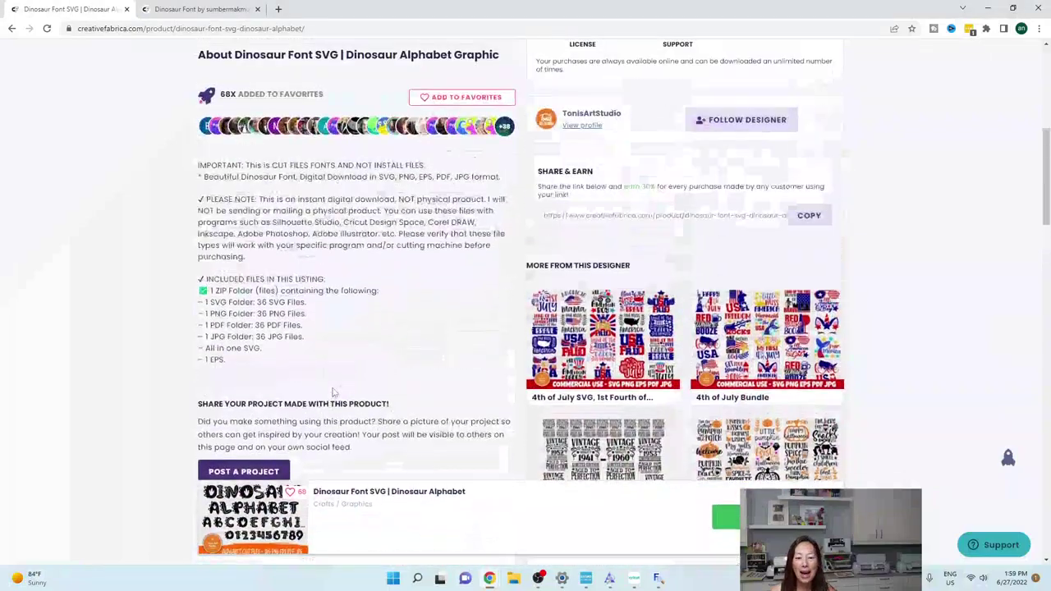
scroll(334, 392, up, 5)
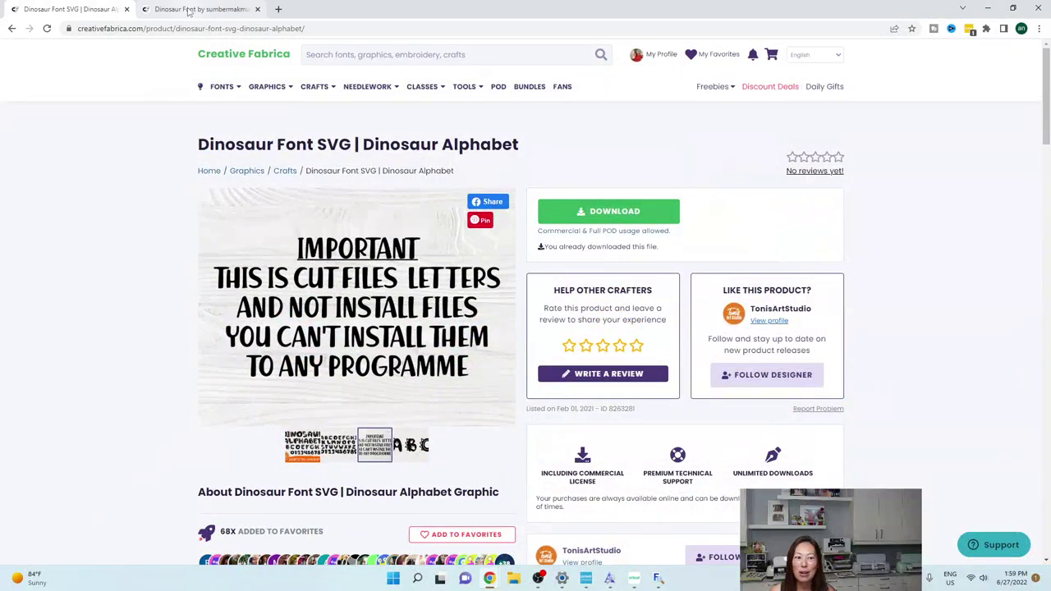
Step: Switch to the Dinosaur Font product page and view its alphabet preview thumbnail
click(189, 10)
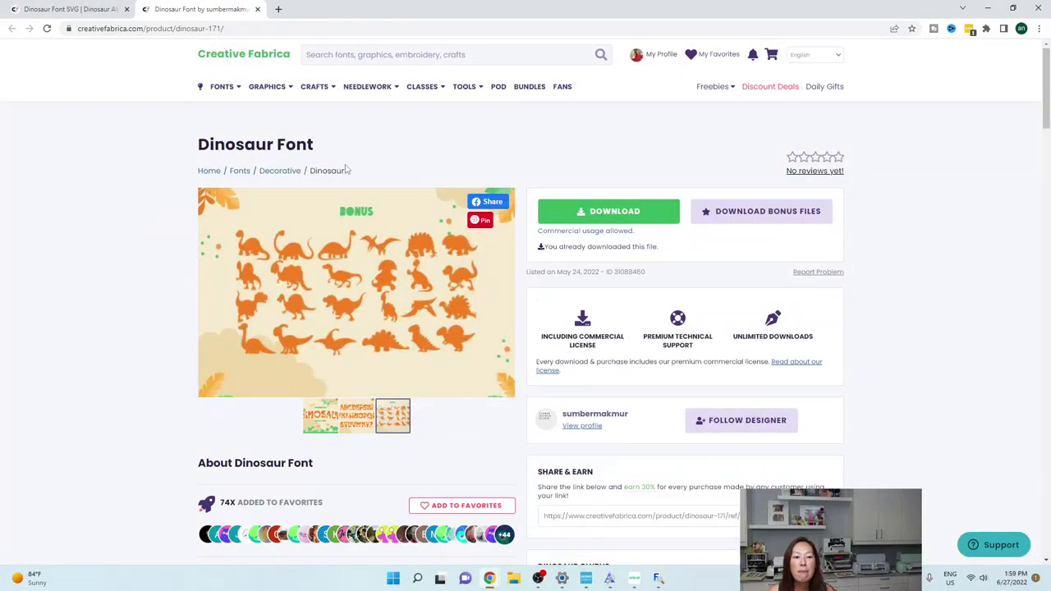
scroll(450, 314, down, 2)
scroll(450, 313, up, 1)
click(349, 317)
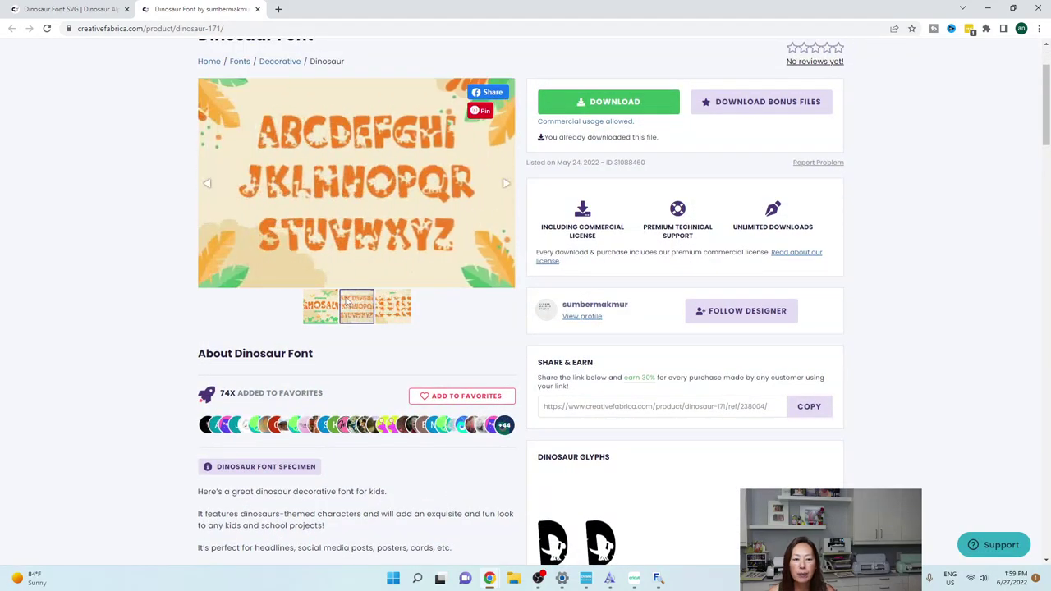
scroll(345, 303, up, 2)
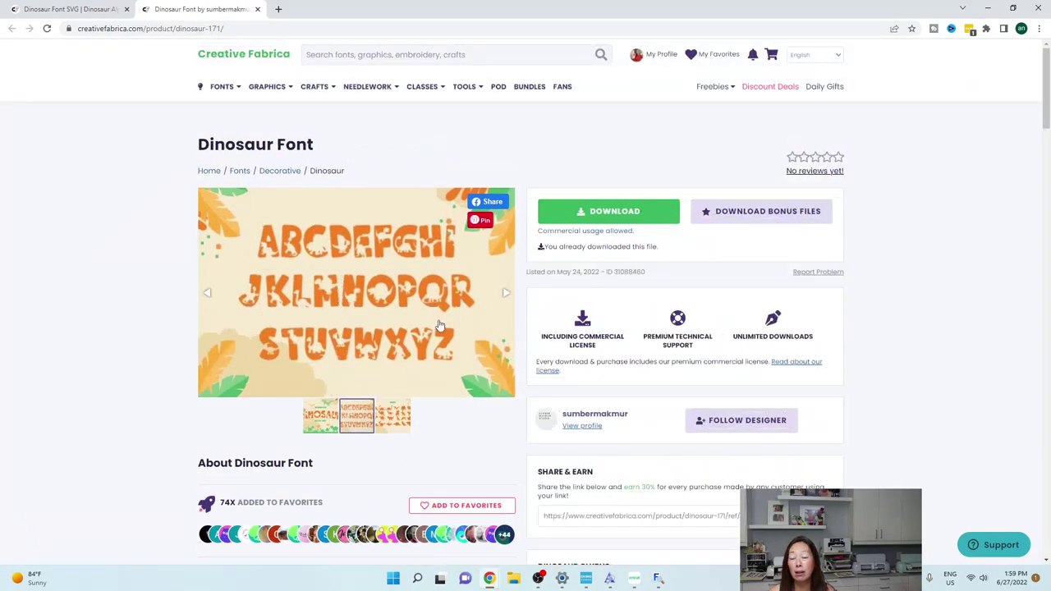
scroll(439, 325, down, 3)
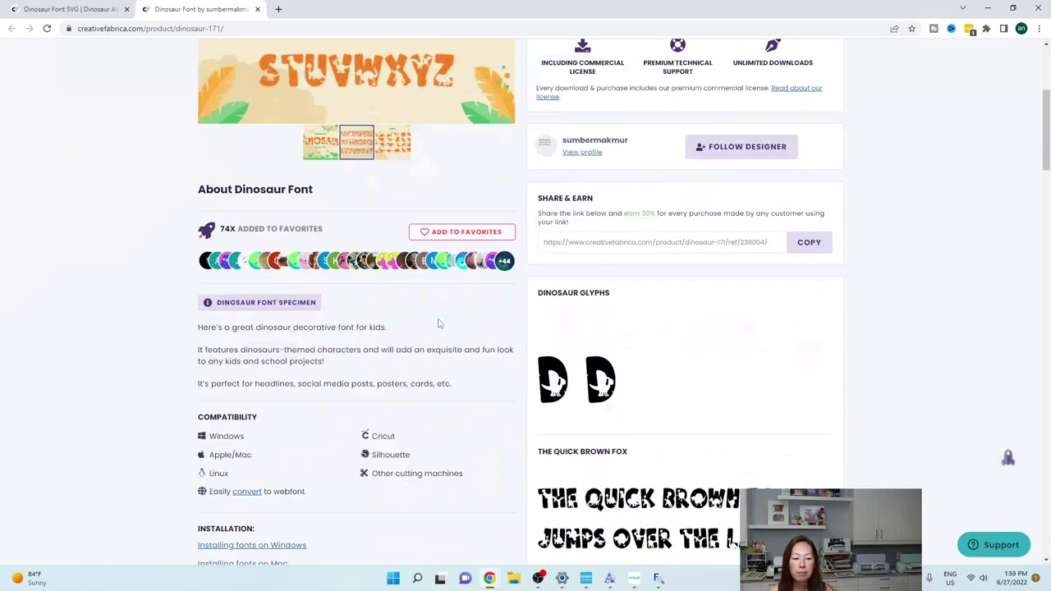
scroll(438, 322, down, 5)
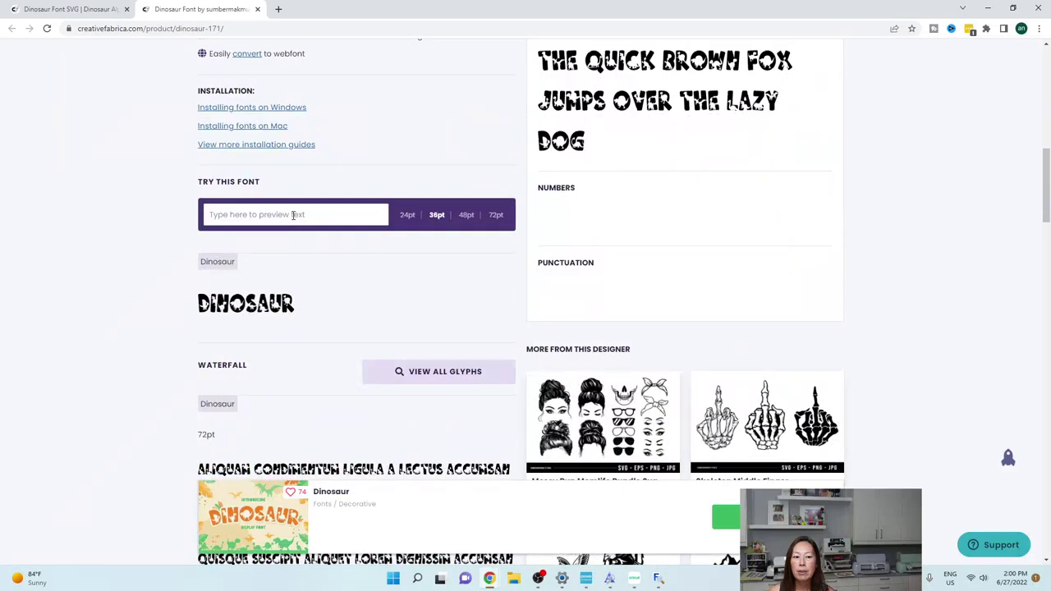
Step: Preview a sample first name in the Try This Font box, then return to the page top
click(293, 215)
scroll(294, 213, down, 2)
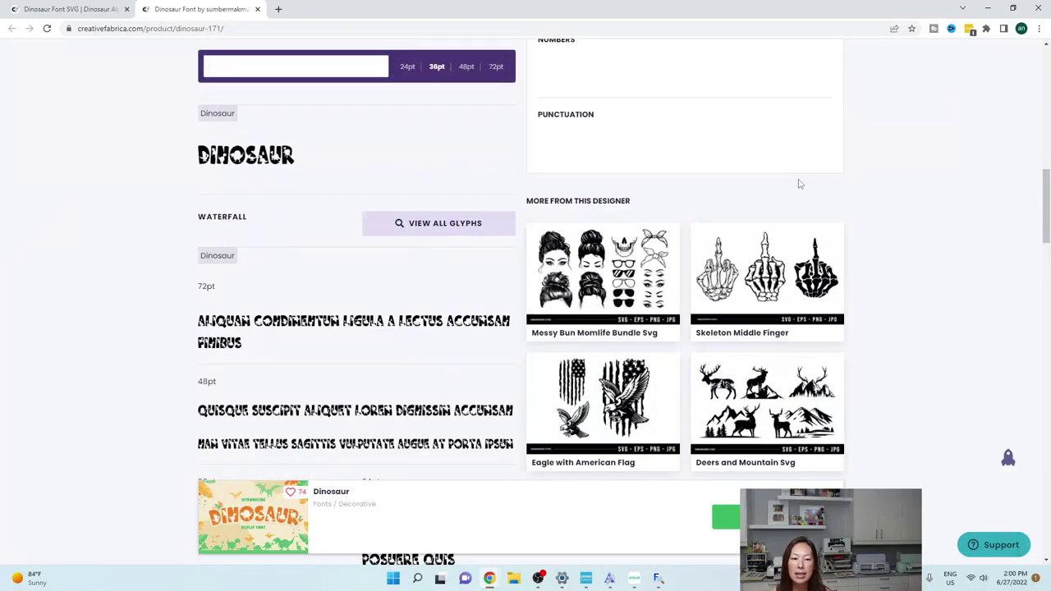
text(chorlotte)
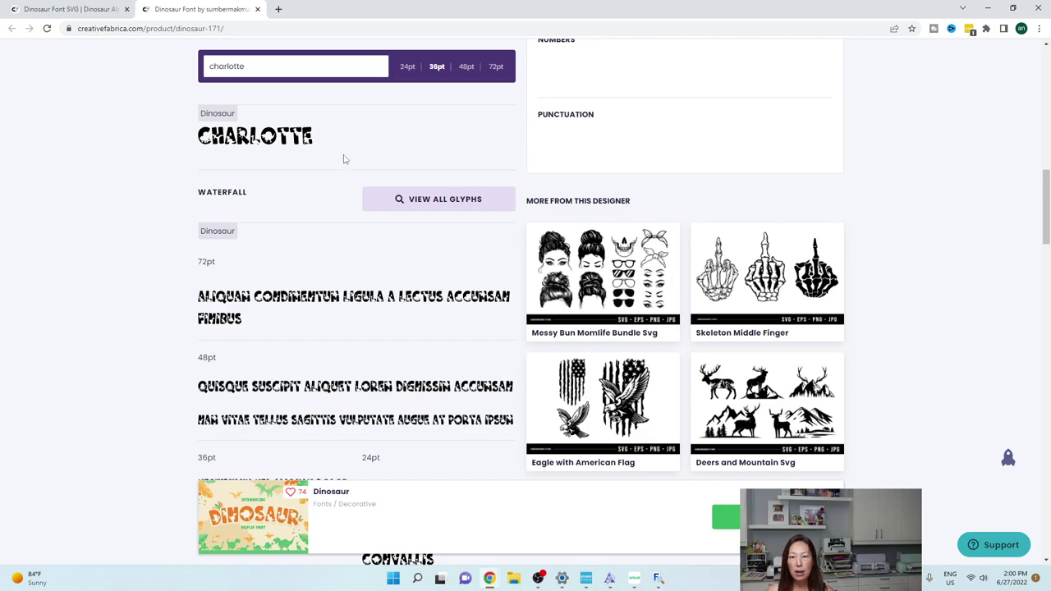
scroll(344, 158, up, 6)
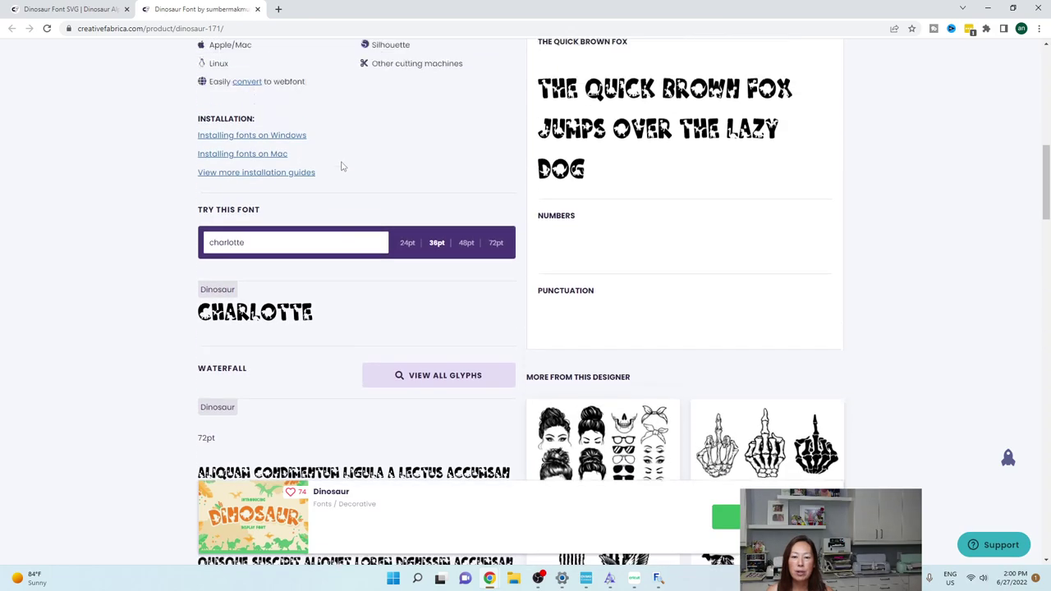
scroll(609, 244, up, 2)
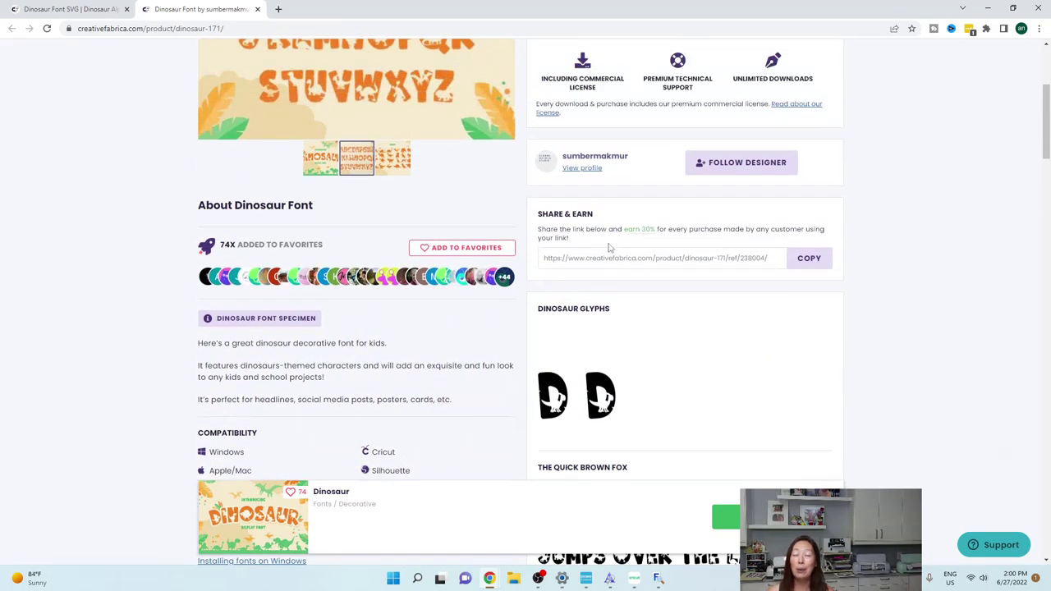
scroll(609, 247, up, 2)
scroll(609, 248, up, 1)
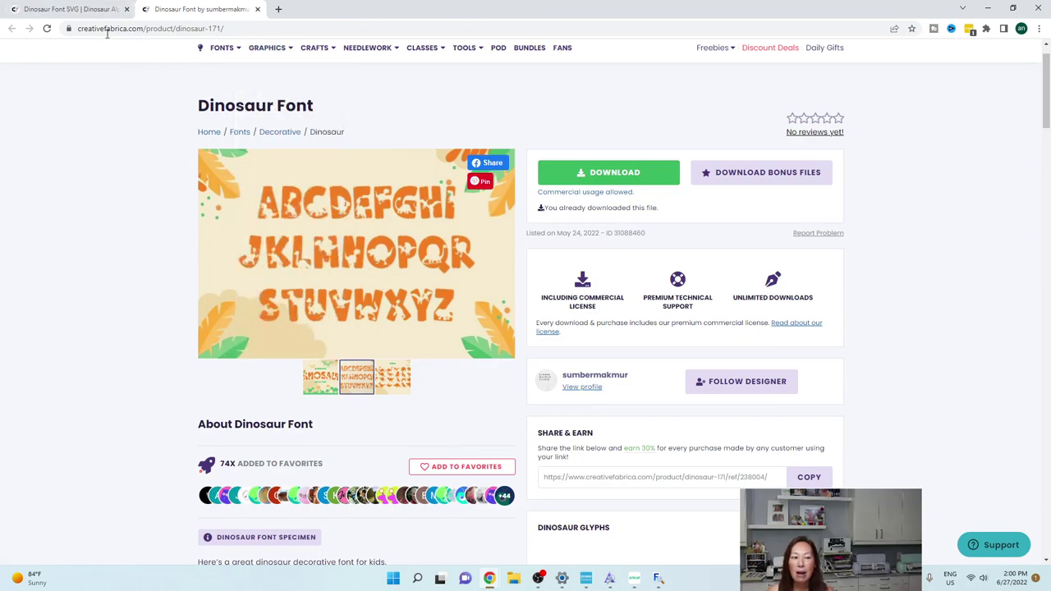
Step: In File Explorer, open Downloads > Dinosaur-Font-SVG-Dinosaur-8263281 zip > files > SVG
click(633, 579)
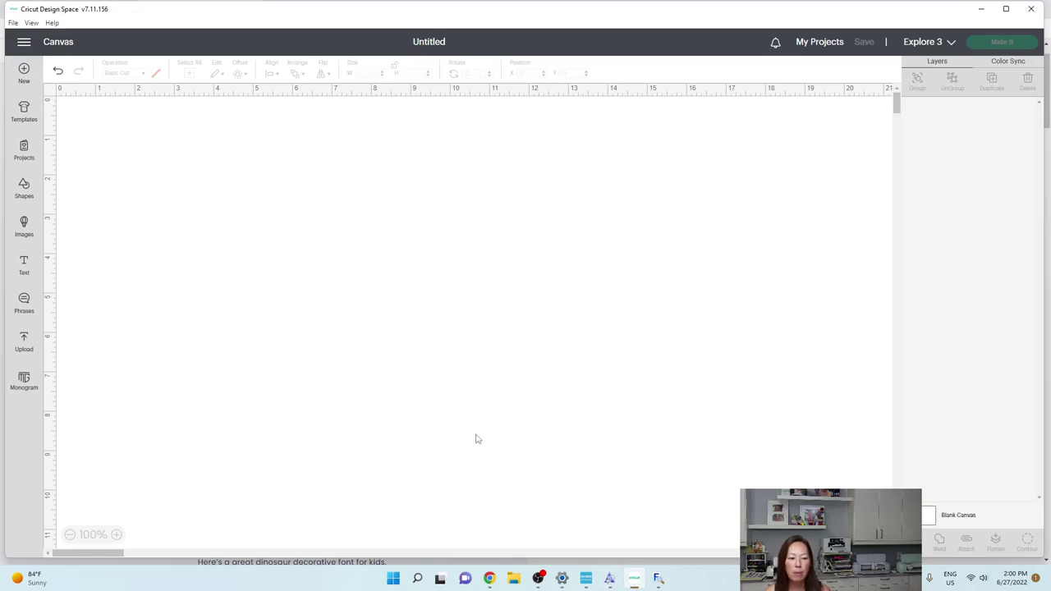
click(514, 579)
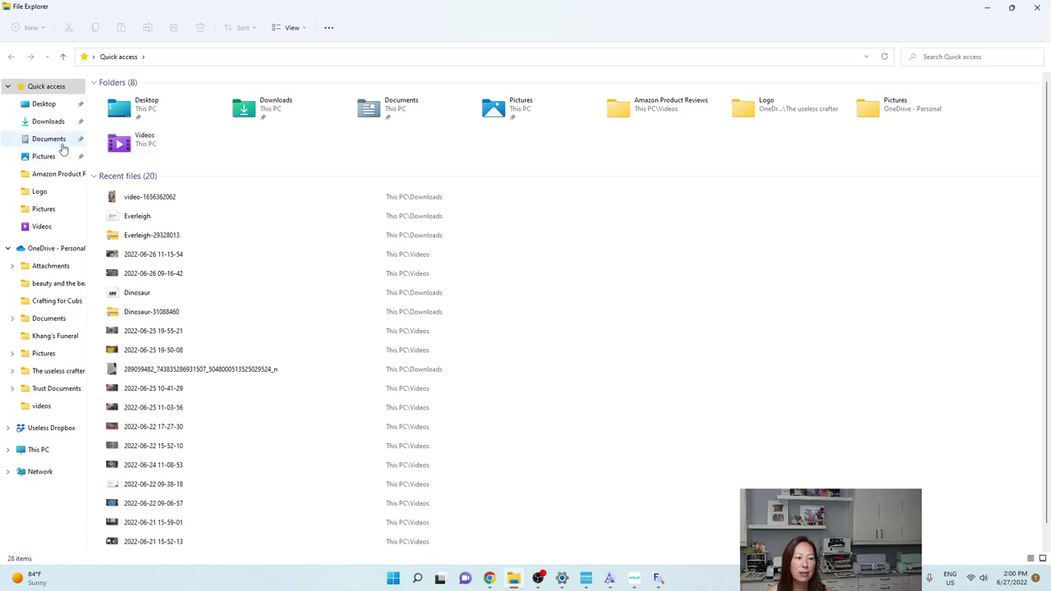
click(49, 122)
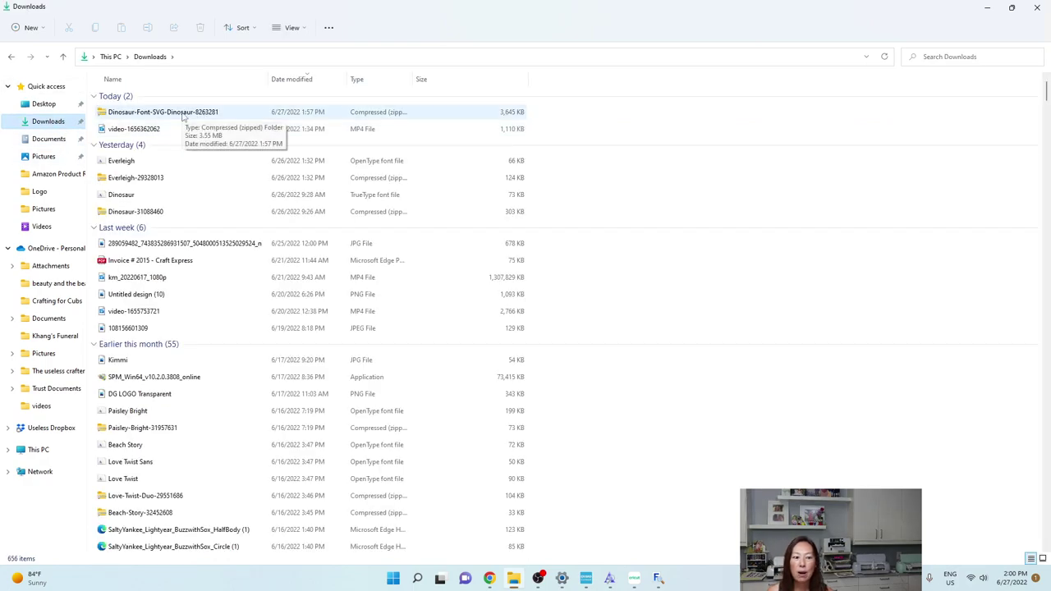
double_click(182, 115)
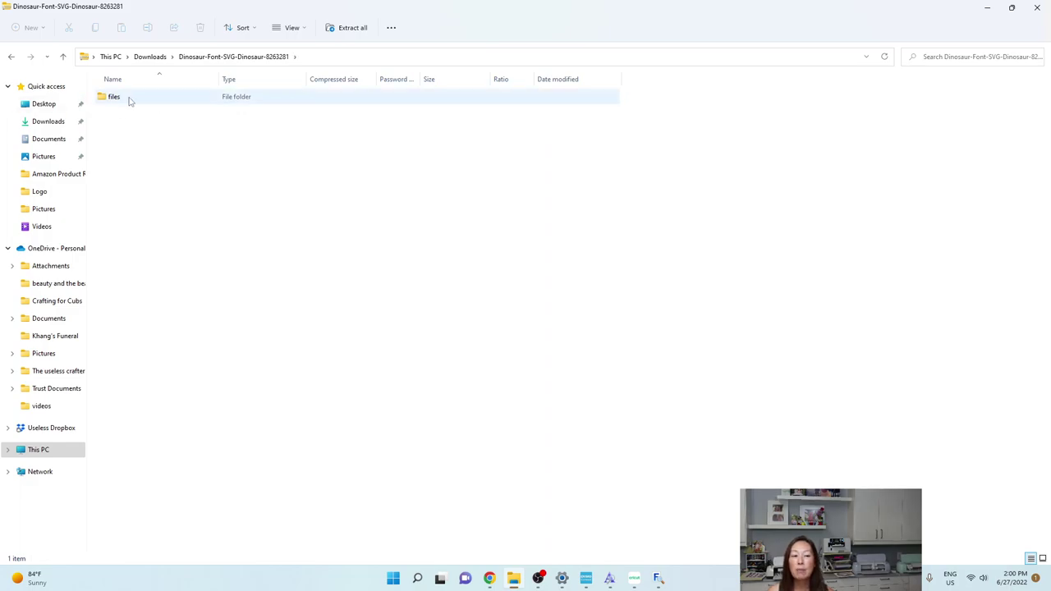
double_click(129, 100)
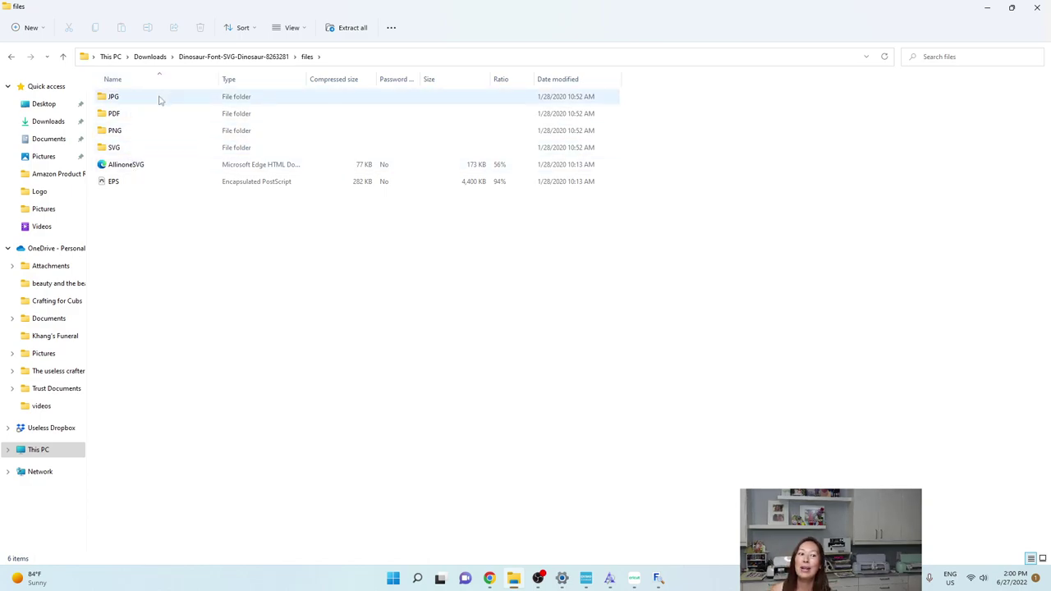
double_click(128, 149)
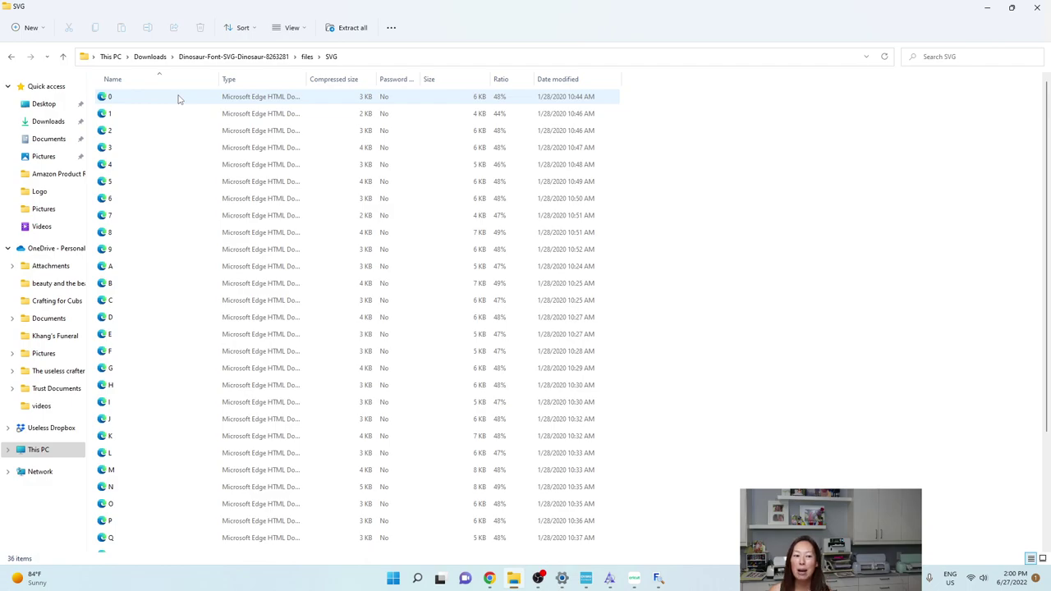
Step: Select the letter A and letter B SVG files in the SVG folder
click(110, 271)
drag(110, 271, 62, 123)
drag(137, 288, 55, 123)
Step: Back in Cricut Design Space, add a text box and apply the Dinosaur font
click(633, 579)
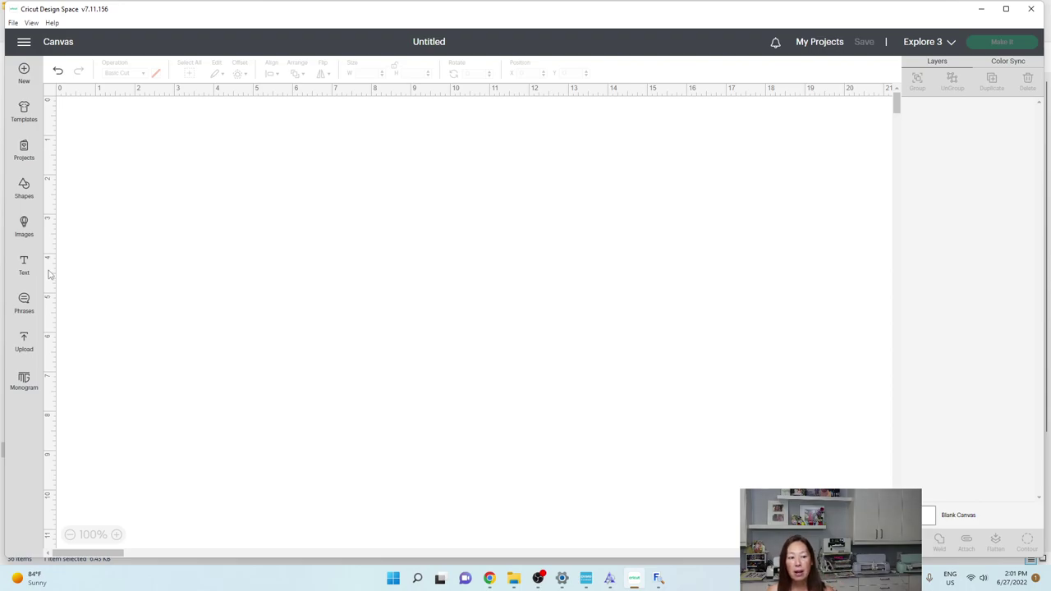
click(25, 265)
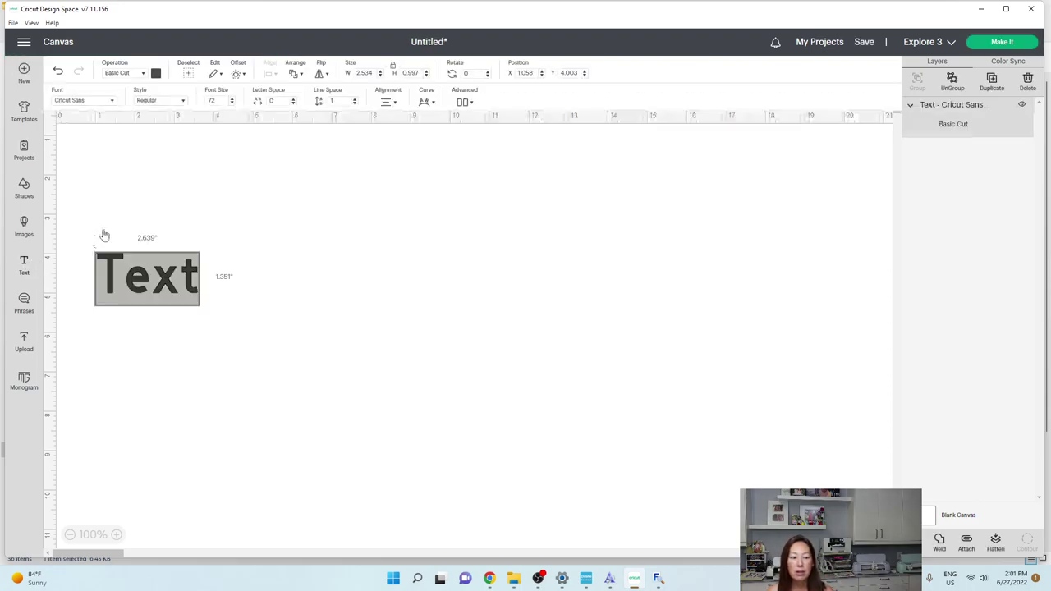
click(82, 101)
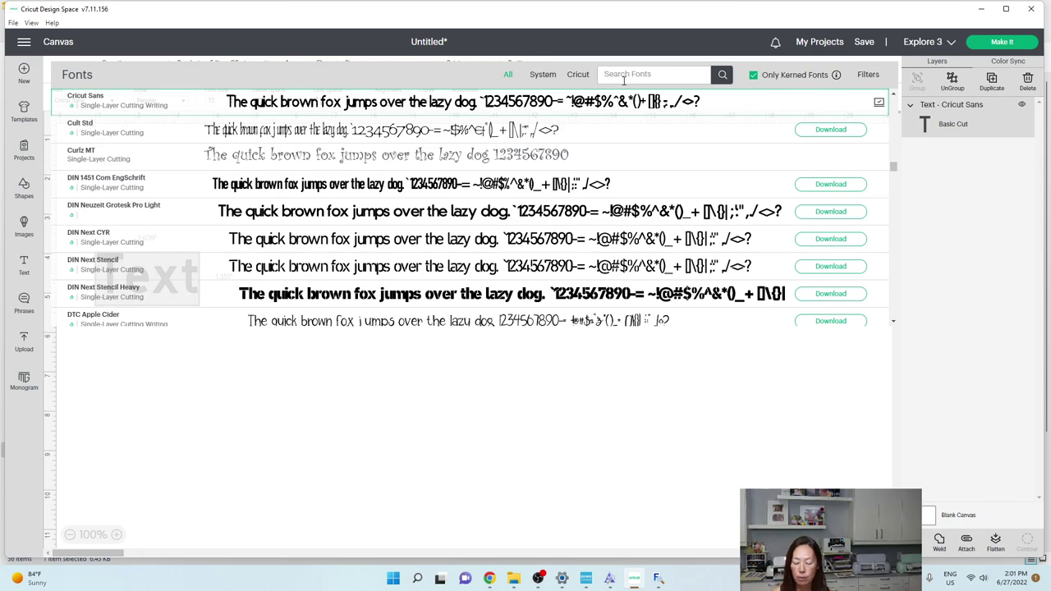
text(dinosaur)
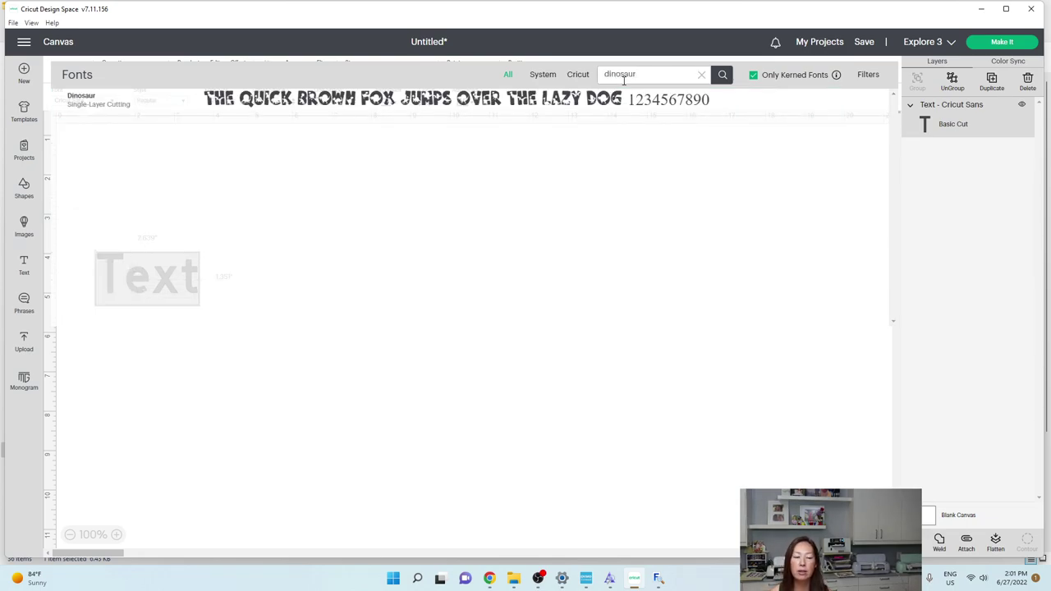
click(501, 103)
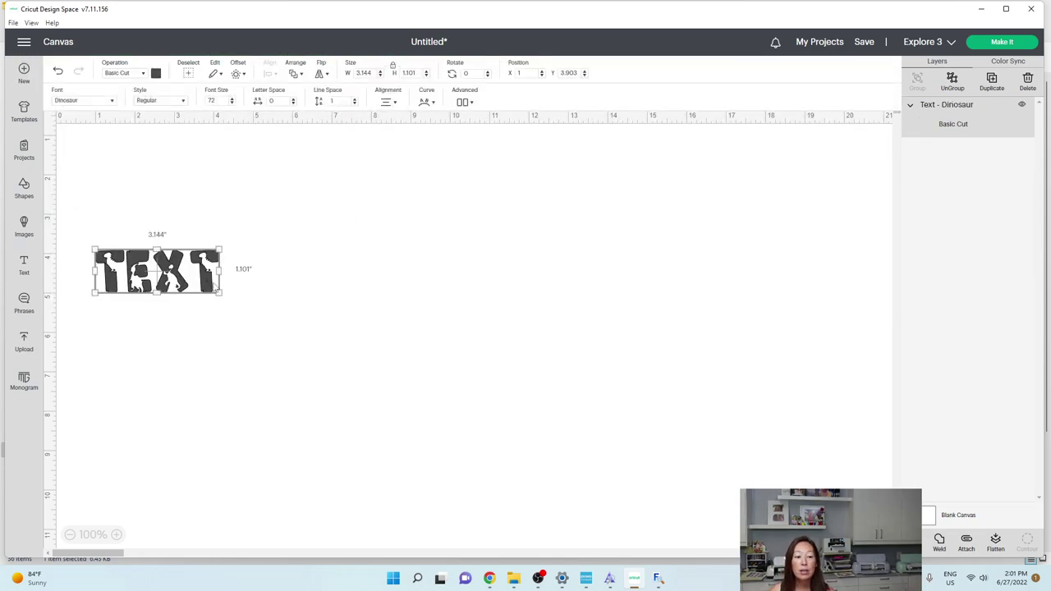
Step: Type three lines: a first name, AN, and THE USELESS CRAFTER, then deselect the text
double_click(211, 282)
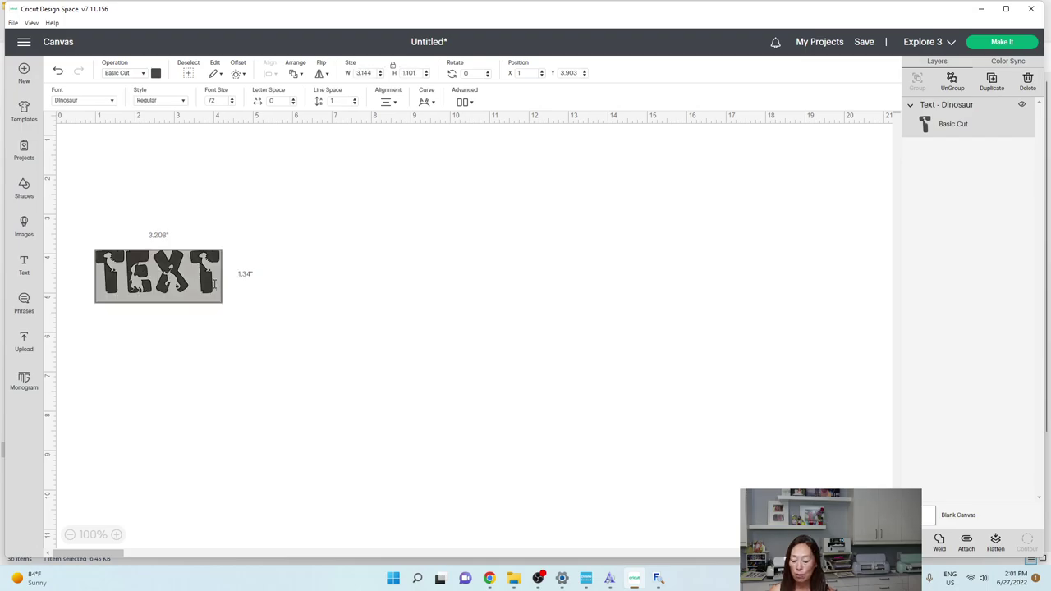
text(CHARLOTTE)
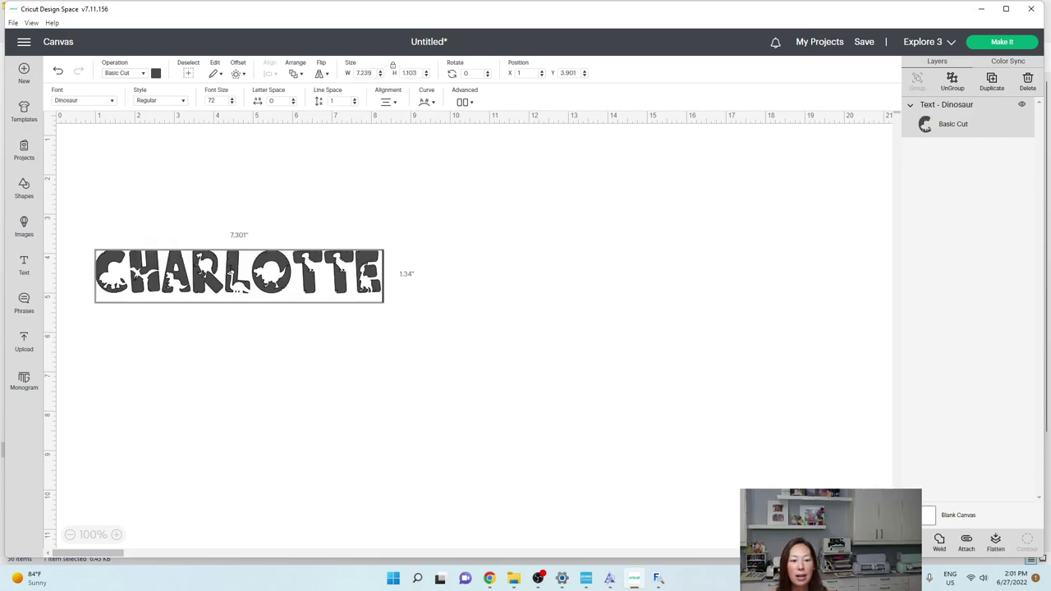
key(Return)
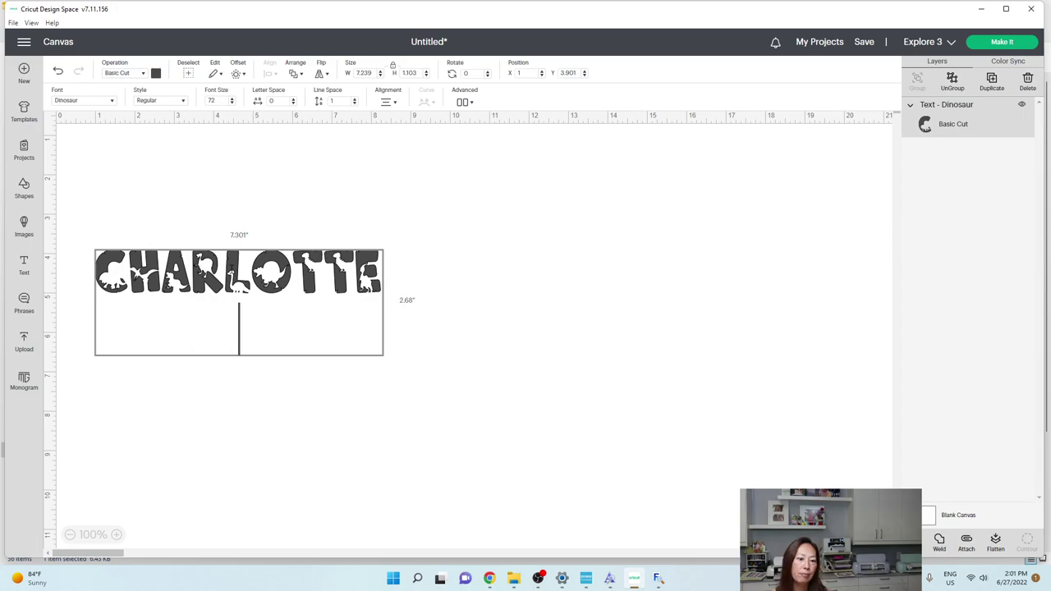
text(AN)
key(Return)
text(THE USE)
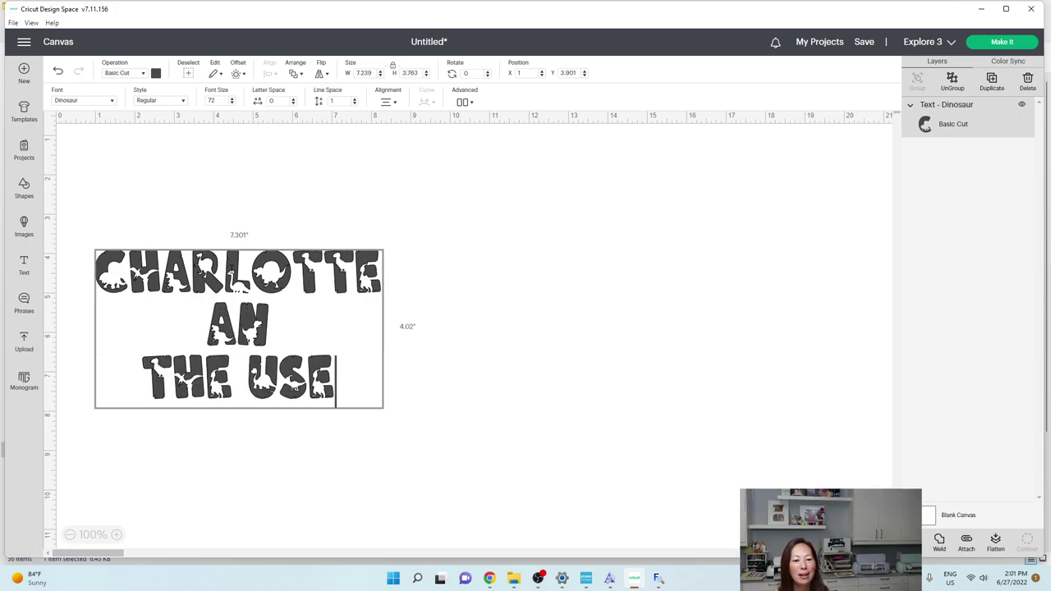
text( LES)
key(BackSpace)
key(BackSpace)
key(BackSpace)
text(L)
key(BackSpace)
key(BackSpace)
key(BackSpace)
text(ELES)
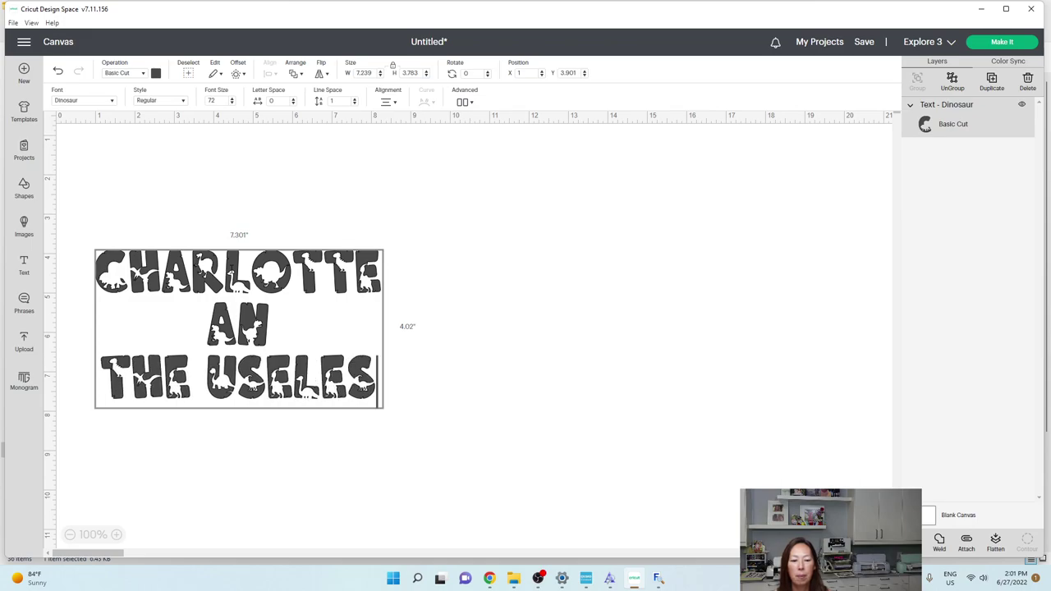
text(S CRAFTER)
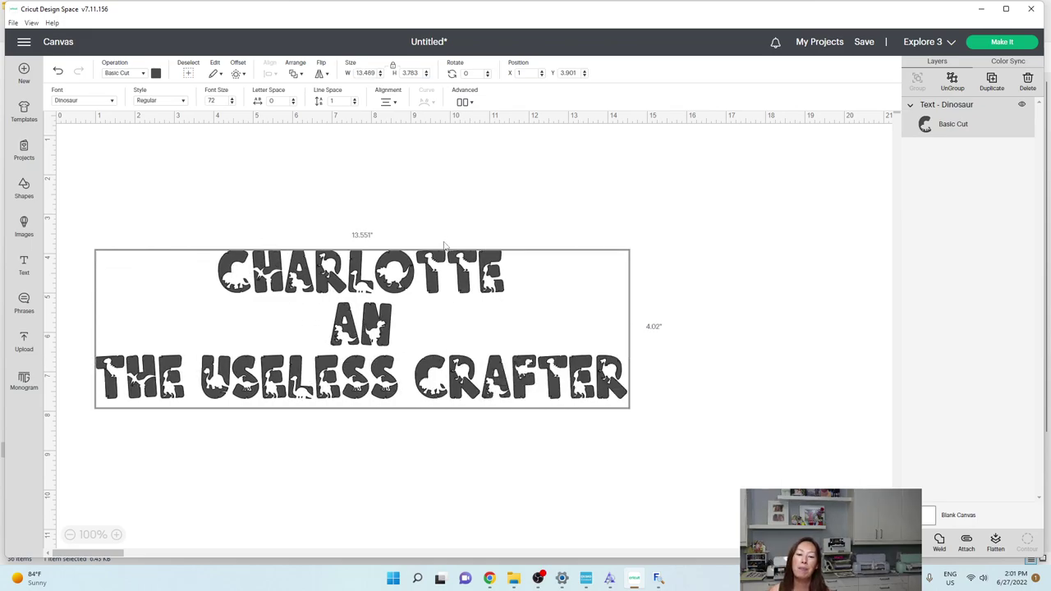
click(680, 267)
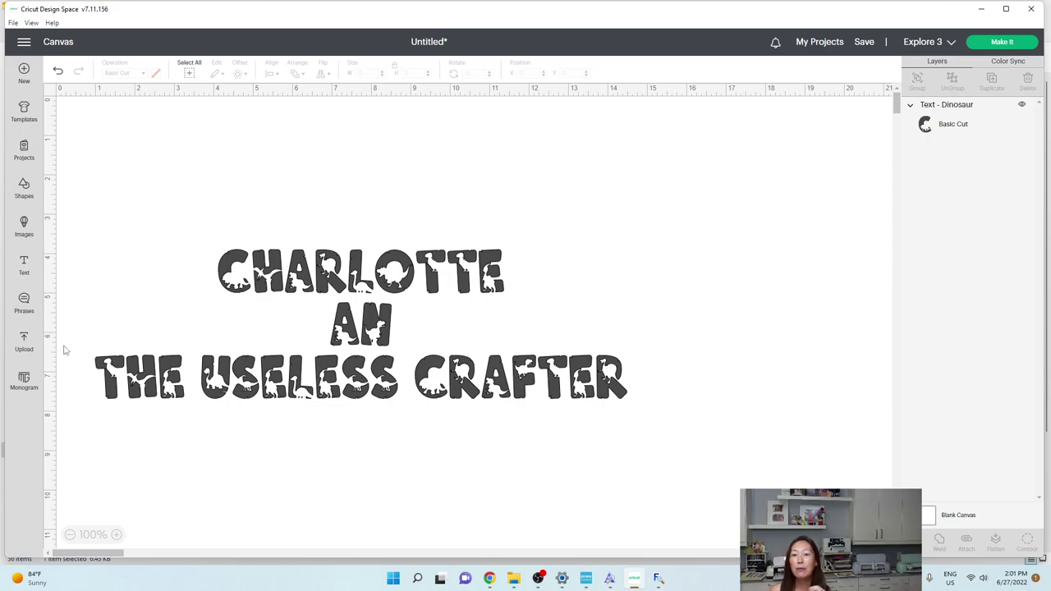
Step: Upload the dinosaur B letter image, renaming it B dinosaur
click(26, 345)
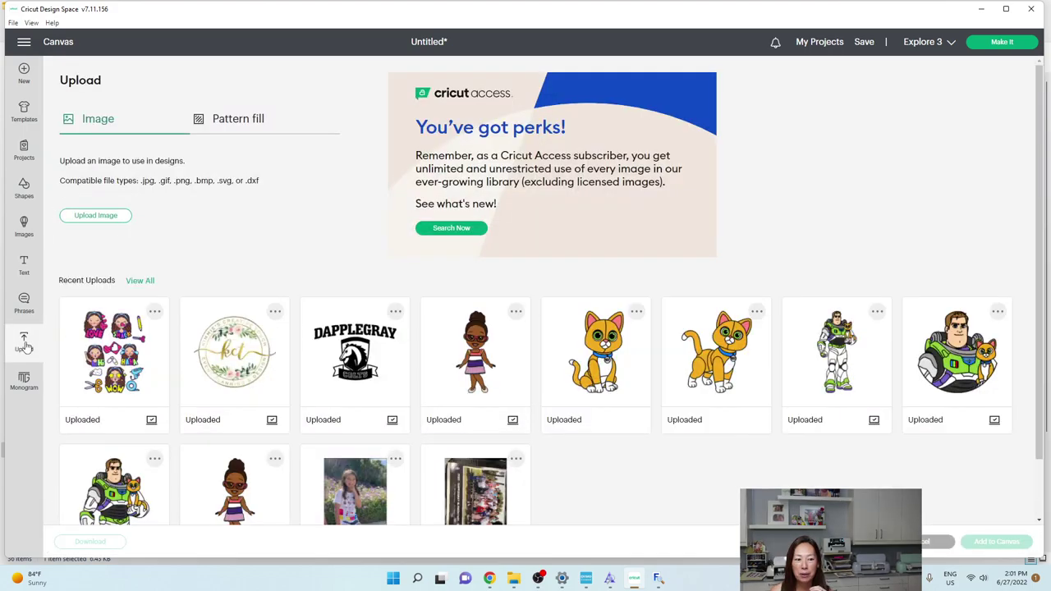
click(96, 222)
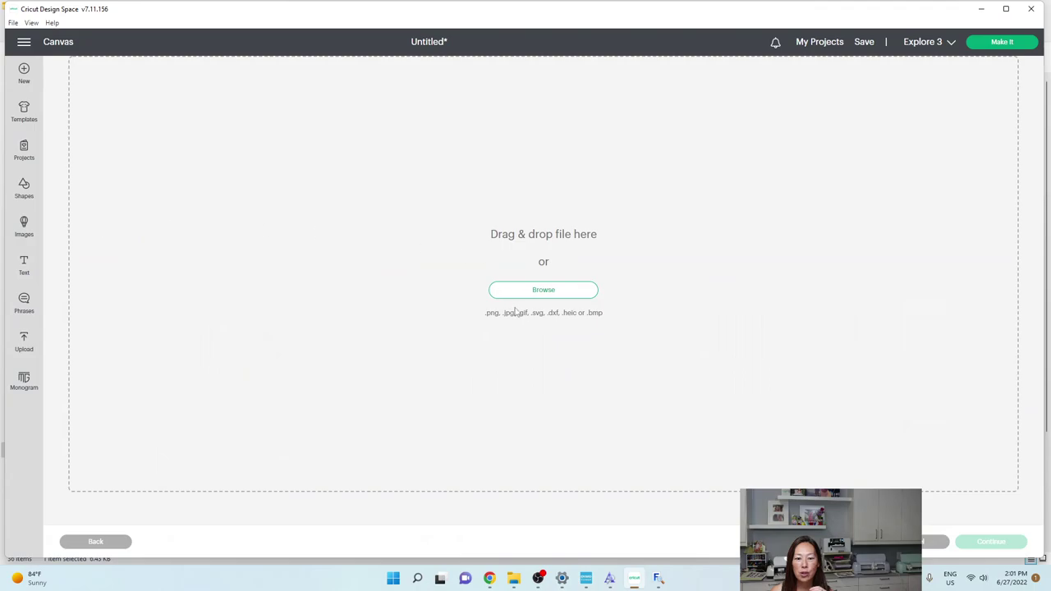
click(530, 294)
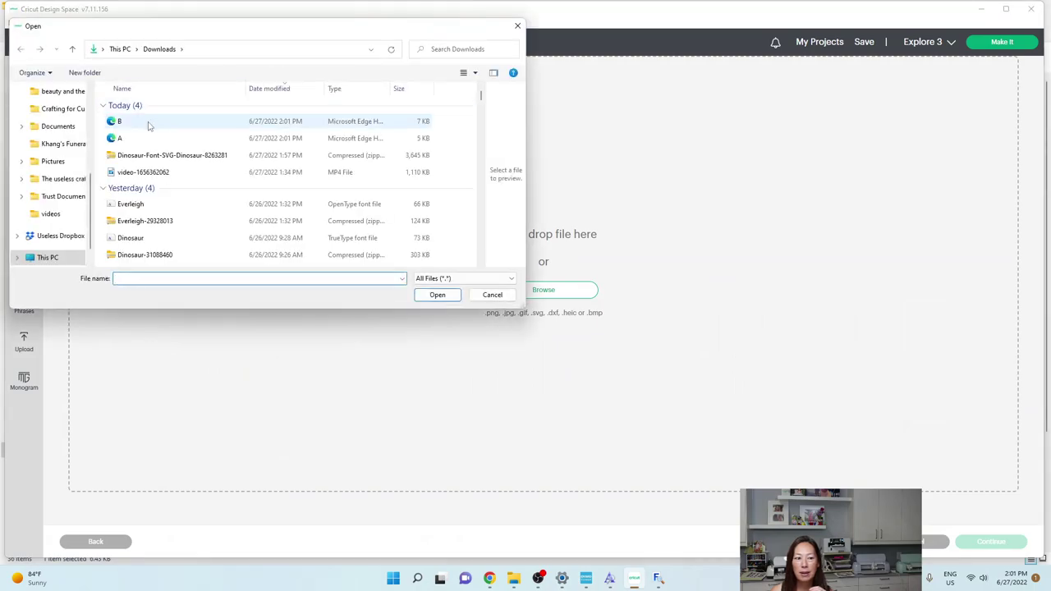
double_click(148, 124)
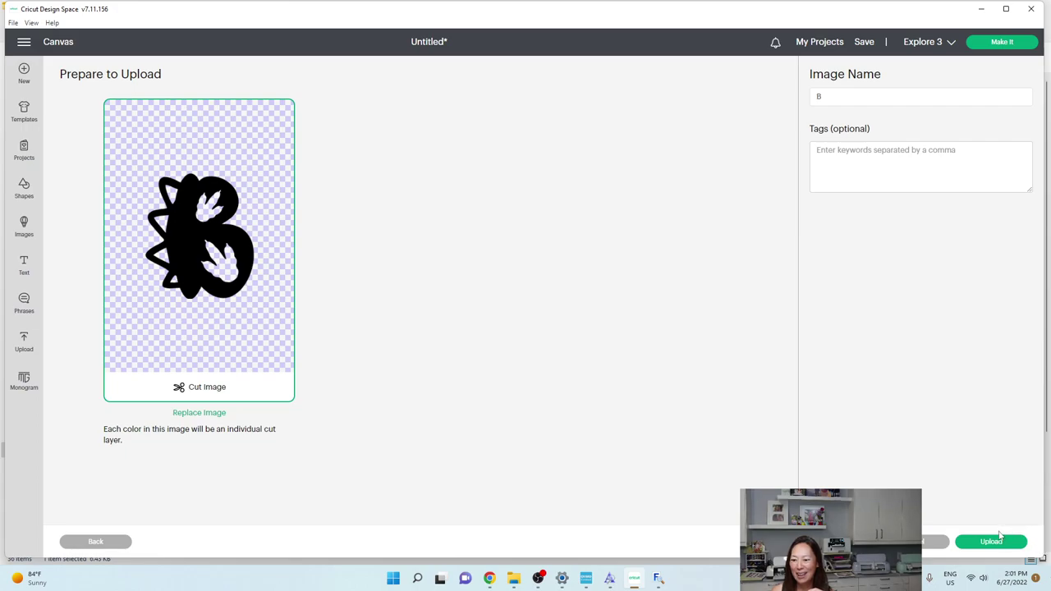
click(874, 89)
text(dinosaur)
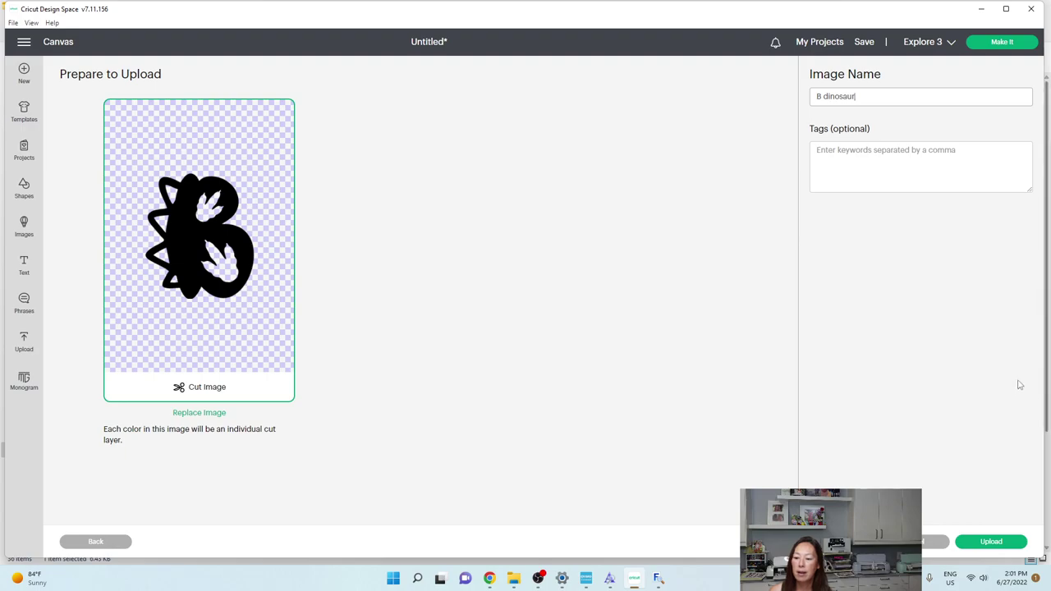
click(994, 541)
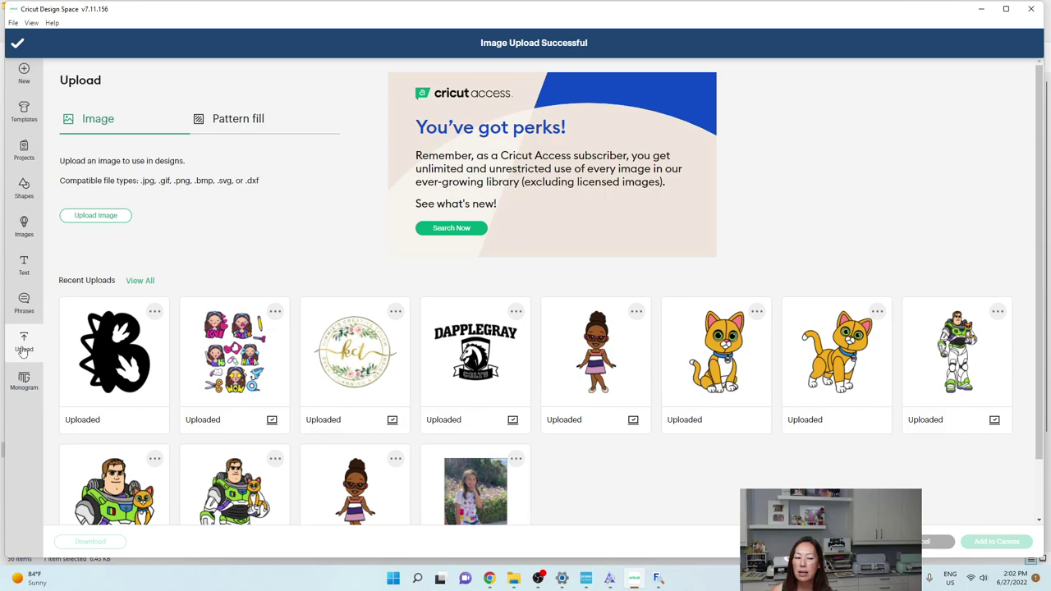
Step: Upload the dinosaur A letter image, named A dinosaur
click(117, 216)
click(519, 291)
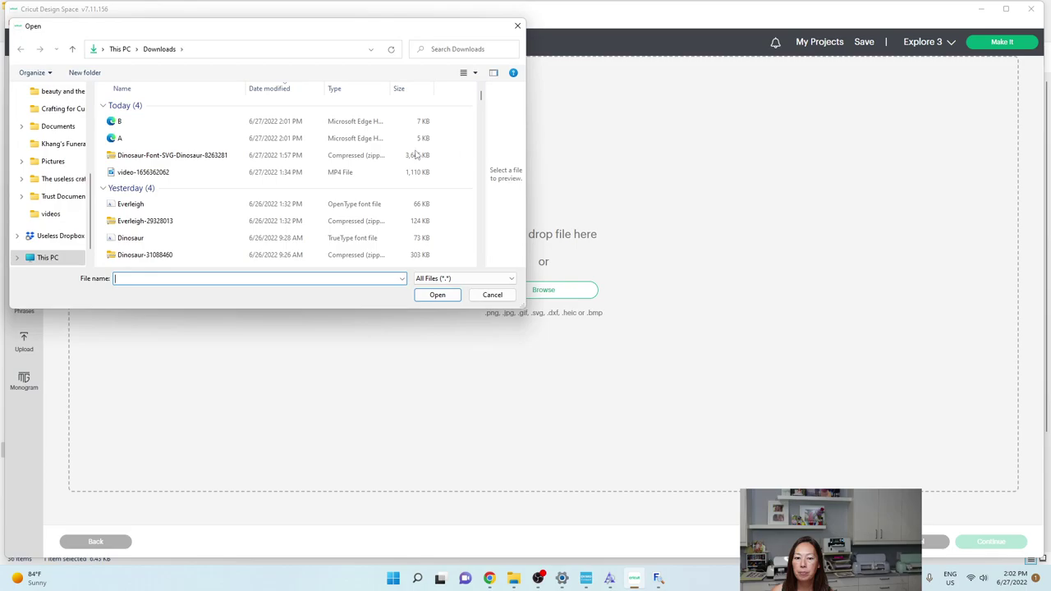
click(193, 142)
double_click(192, 139)
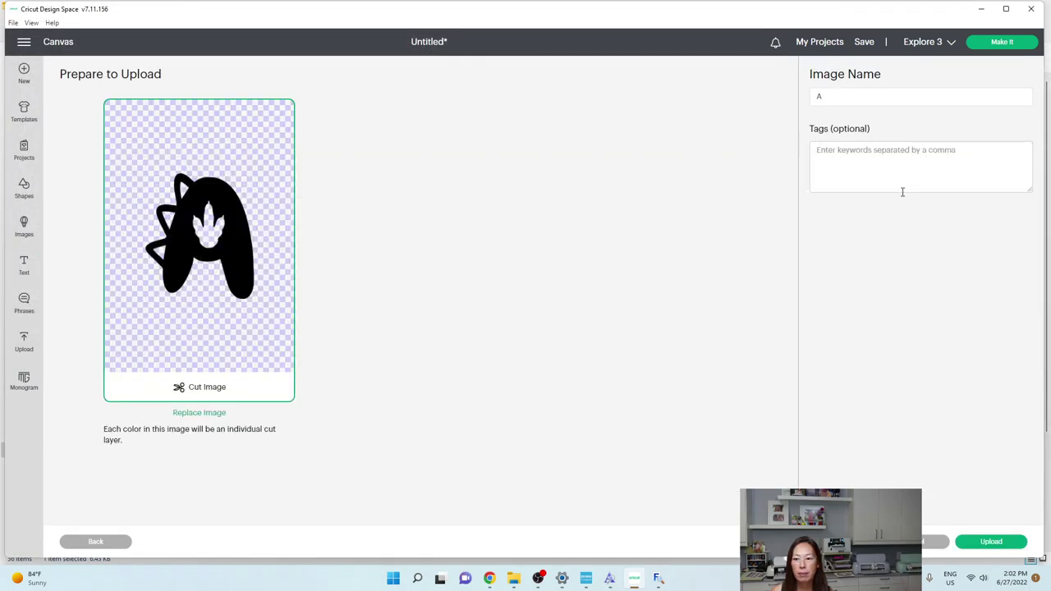
click(868, 99)
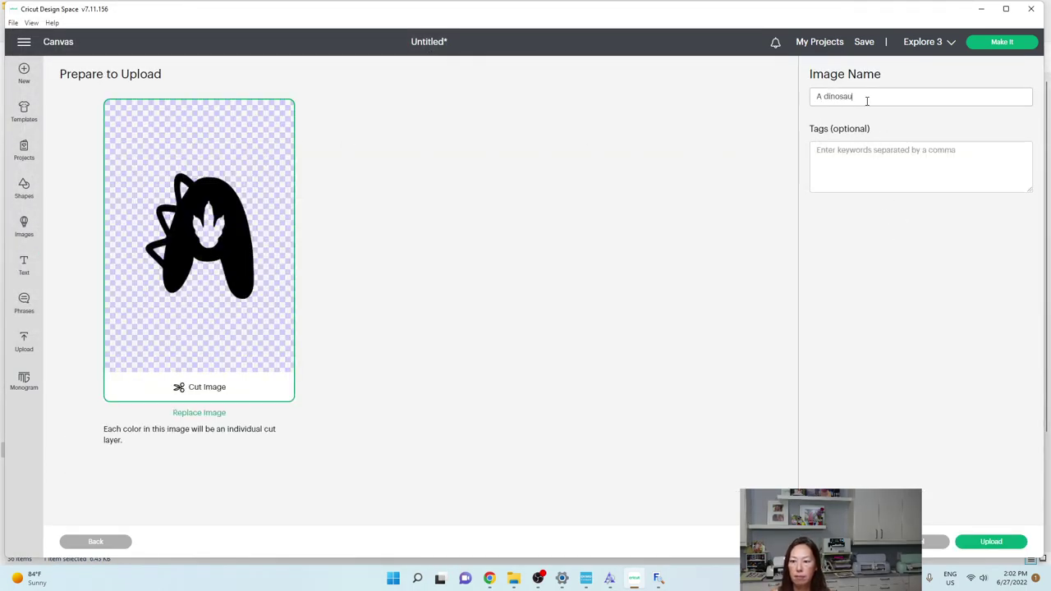
click(1009, 544)
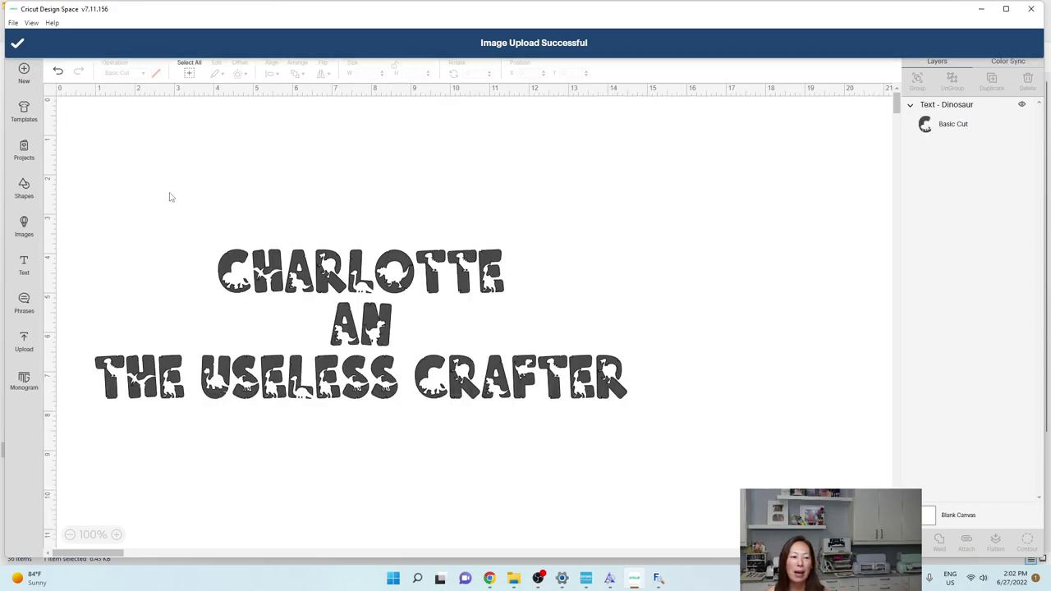
Step: Search images for 'a dinosaur', add the uploaded dinosaur A, and drag it above the text
click(24, 224)
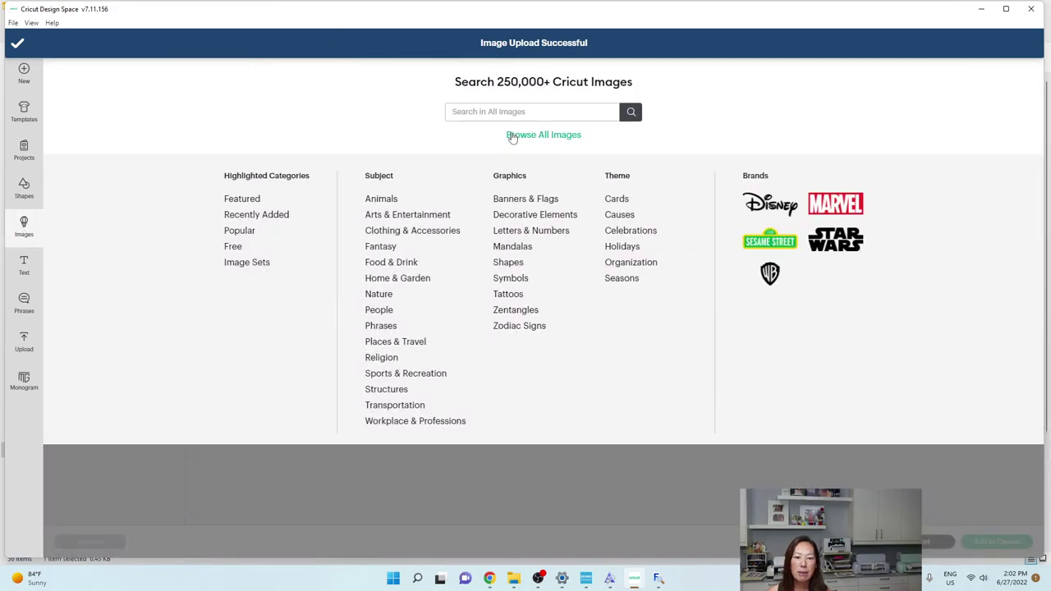
click(518, 111)
text(a dinosaur)
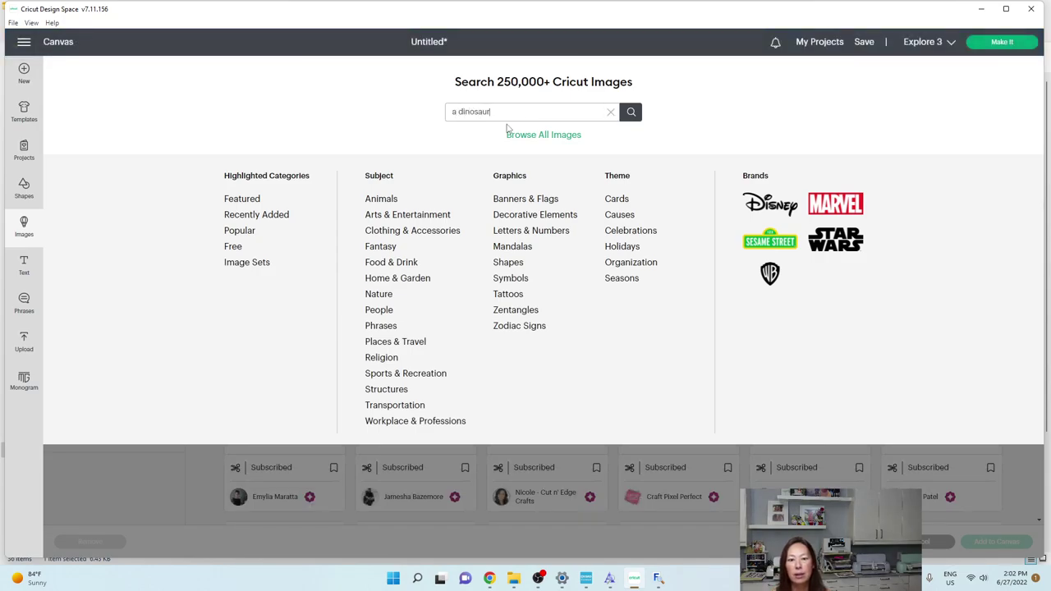
key(Return)
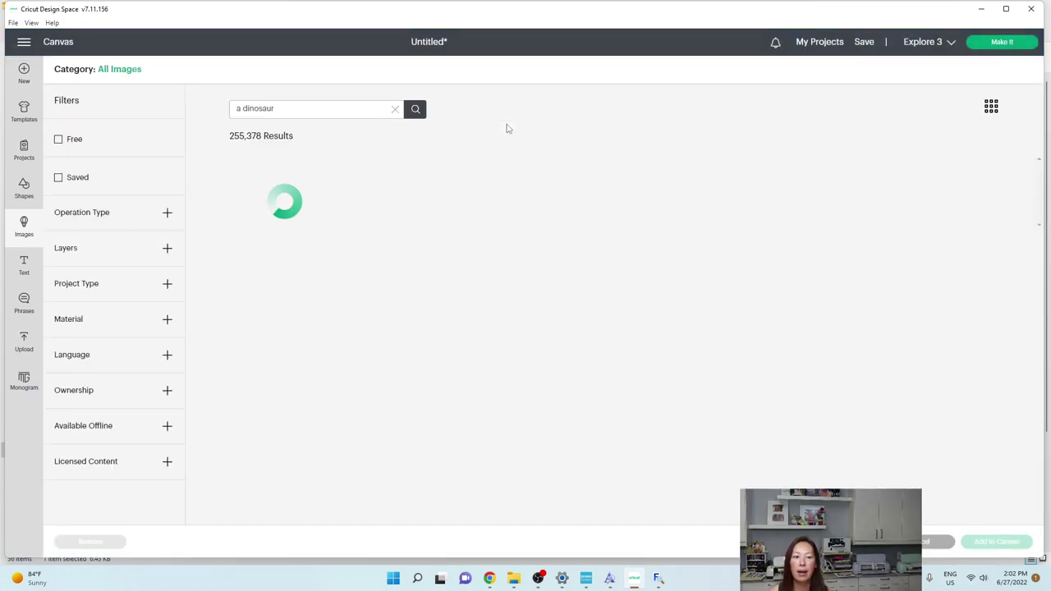
click(431, 245)
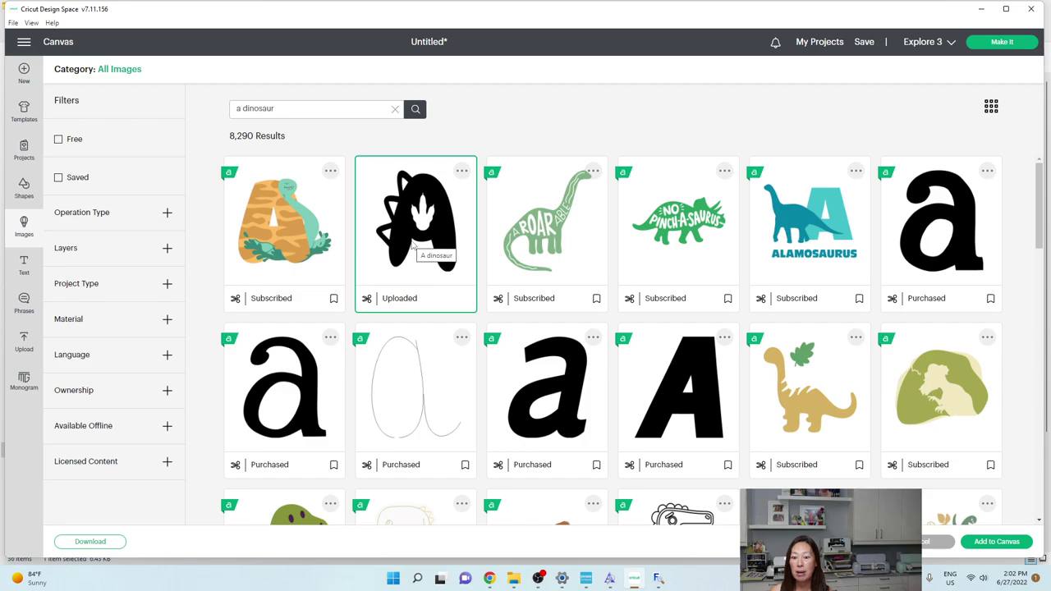
click(997, 544)
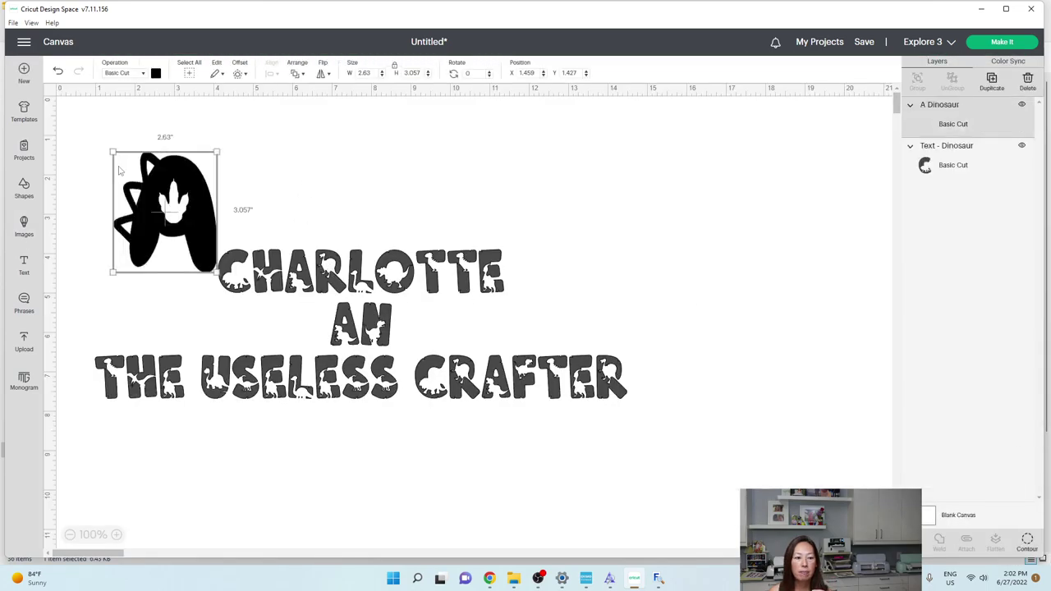
drag(152, 256, 429, 220)
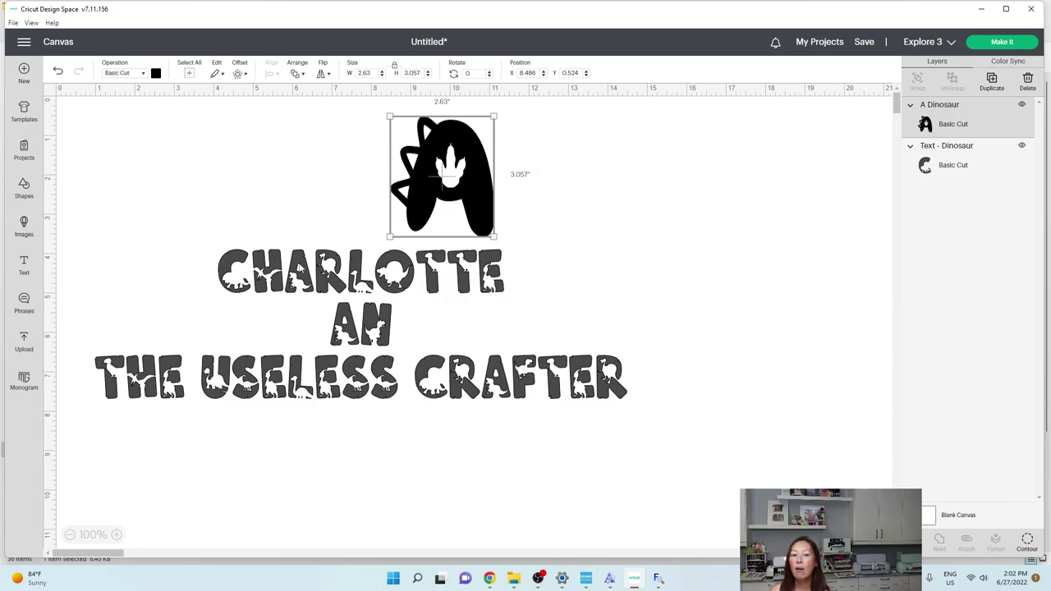
click(530, 225)
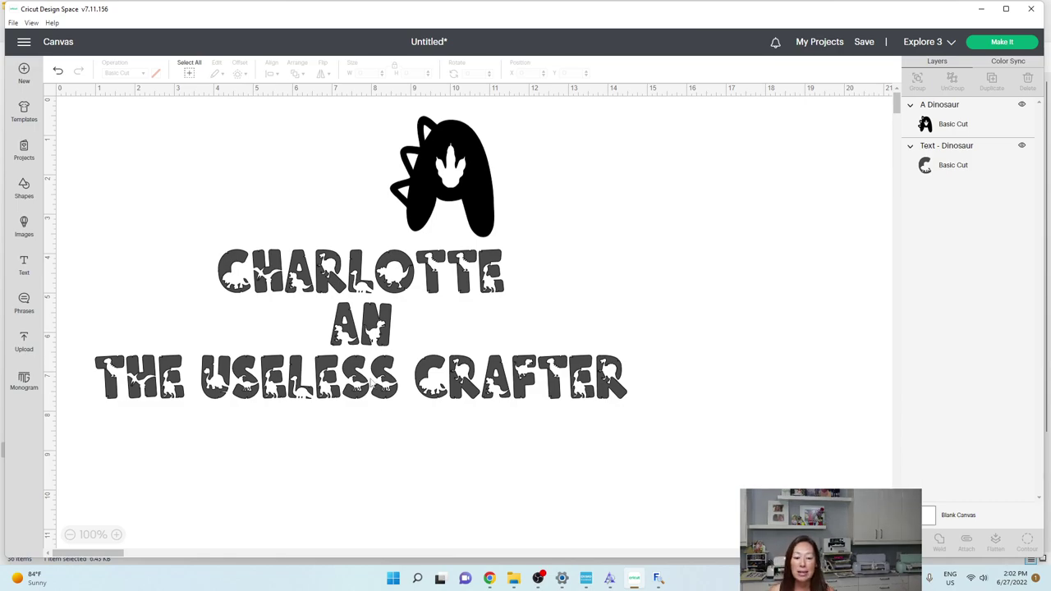
Step: Switch to Chrome and go to etsy.com via the address bar
mouse_move(489, 578)
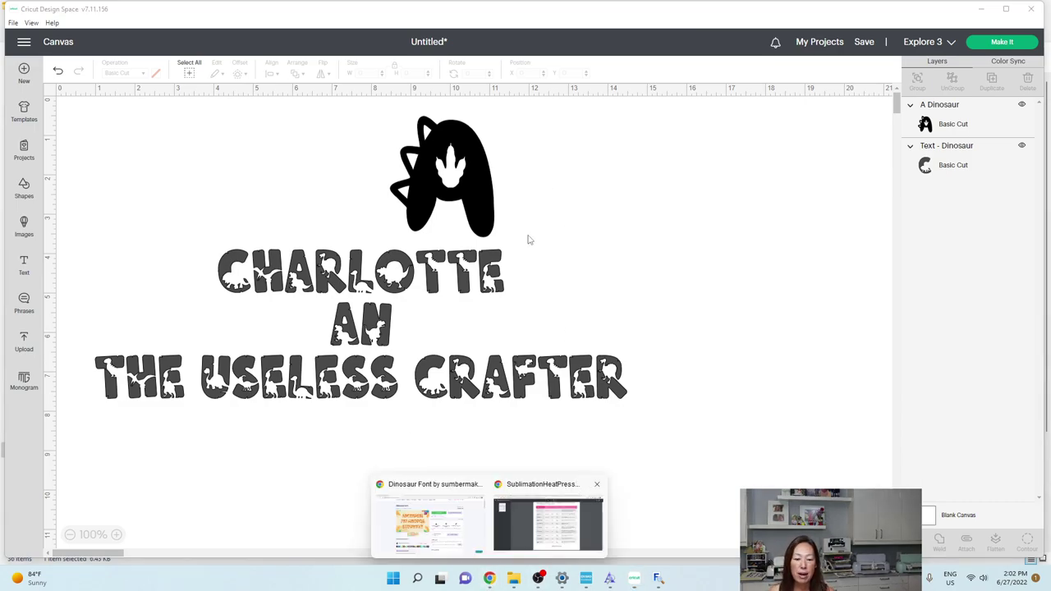
click(443, 527)
click(430, 30)
text(etsy.com)
key(Return)
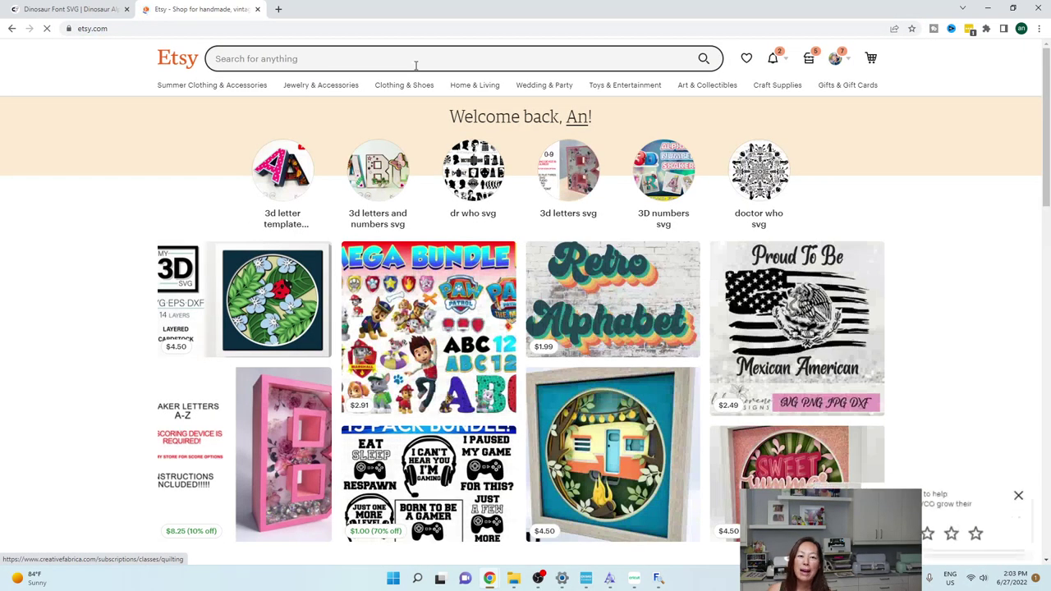
Step: Search Etsy for 'pokemon font'
click(415, 64)
text(poik)
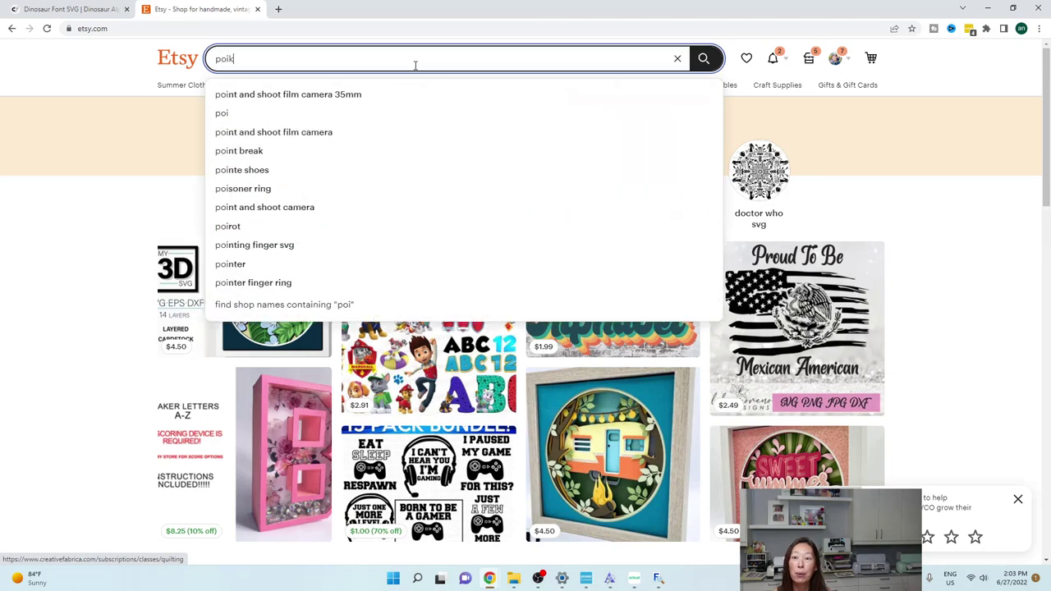
key(BackSpace)
text(llow)
key(BackSpace)
key(BackSpace)
key(BackSpace)
key(BackSpace)
text(kemo)
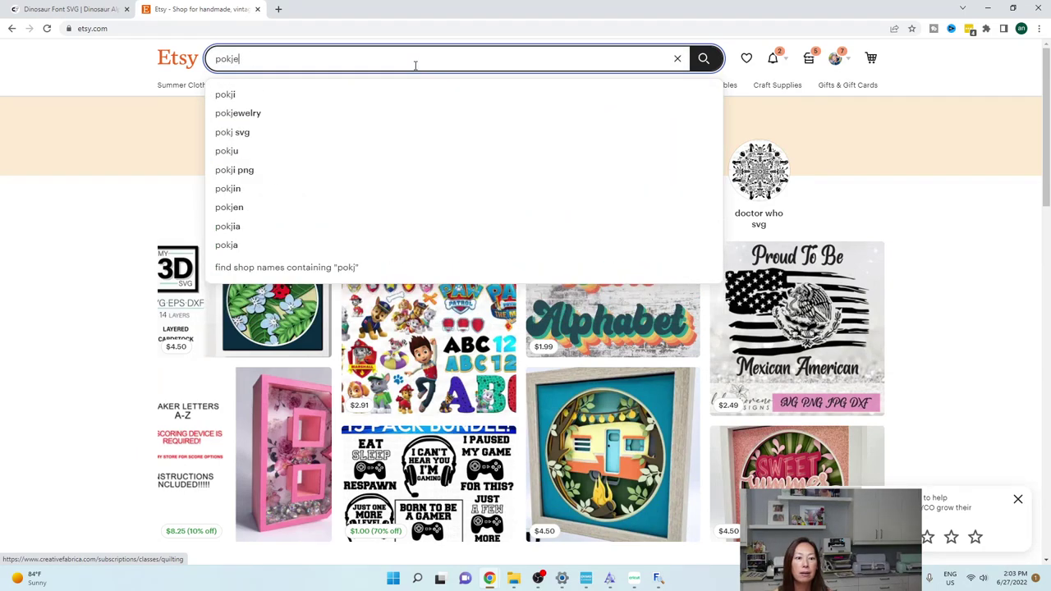
text(n font)
key(Return)
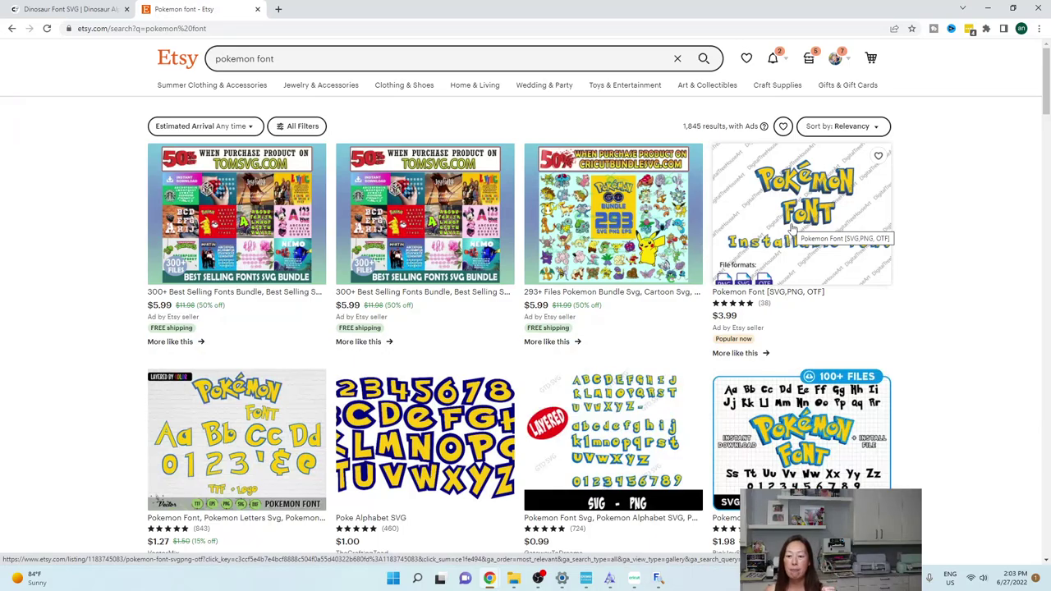
scroll(793, 218, down, 2)
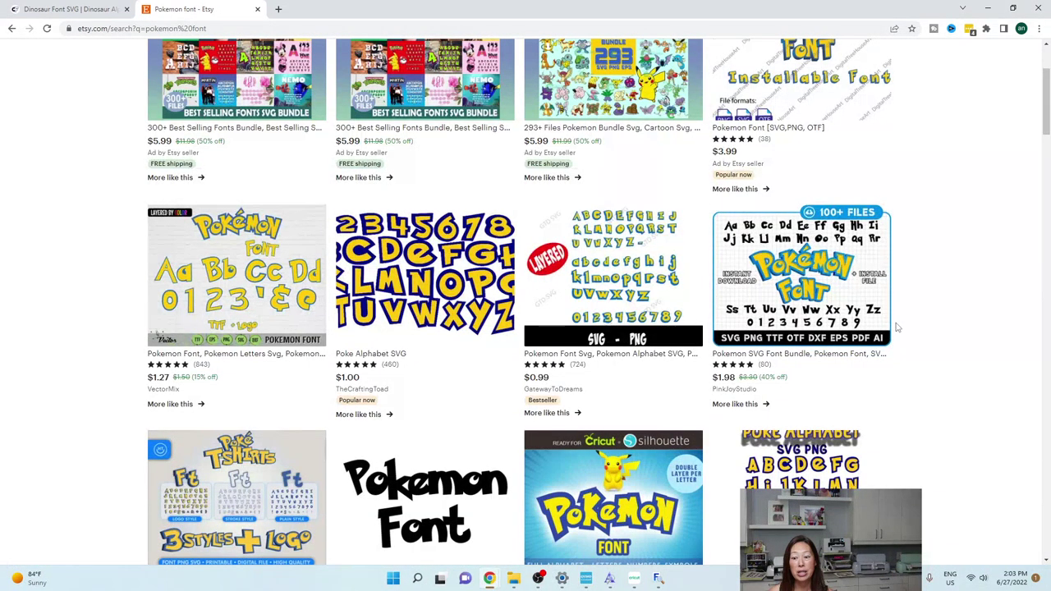
scroll(898, 345, down, 1)
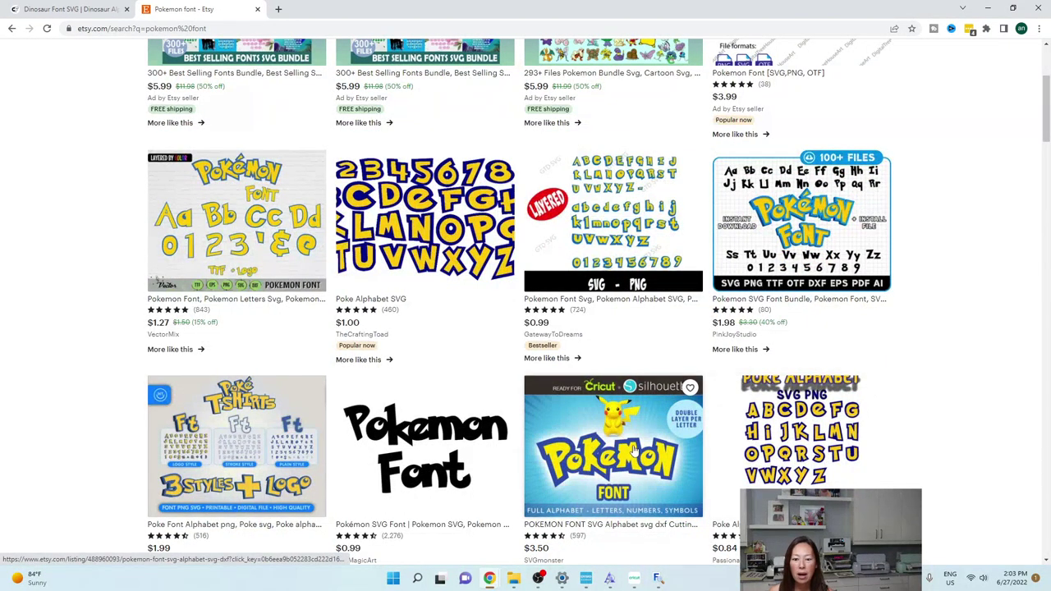
scroll(632, 447, down, 1)
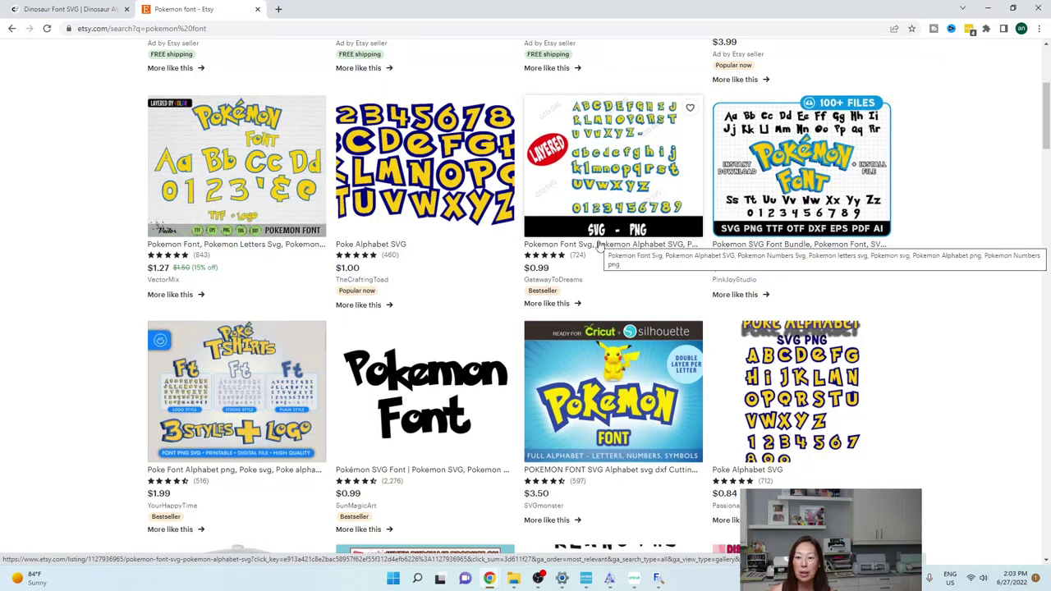
scroll(600, 244, down, 4)
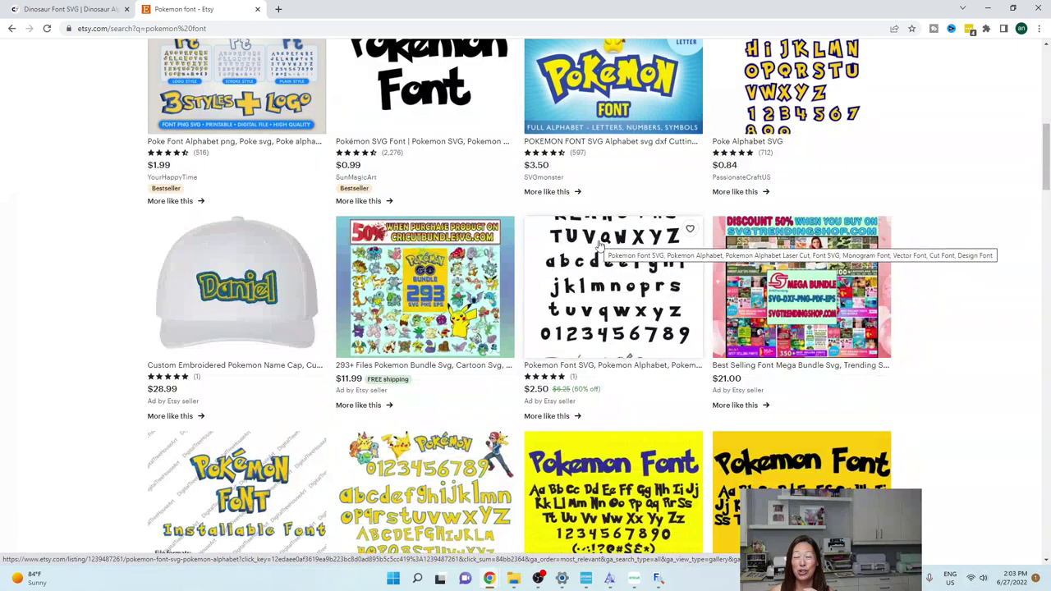
scroll(601, 244, down, 1)
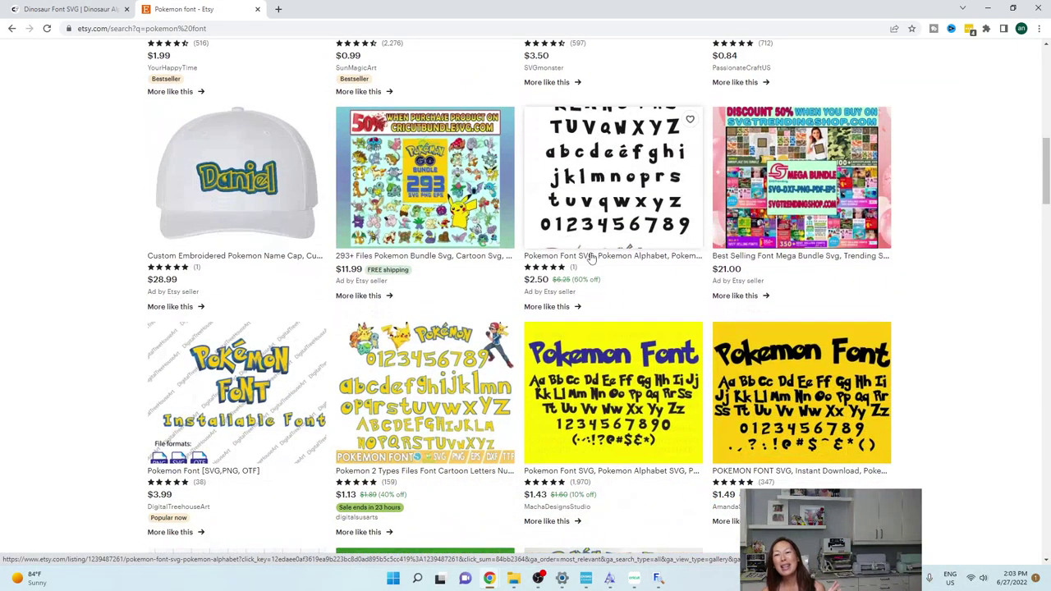